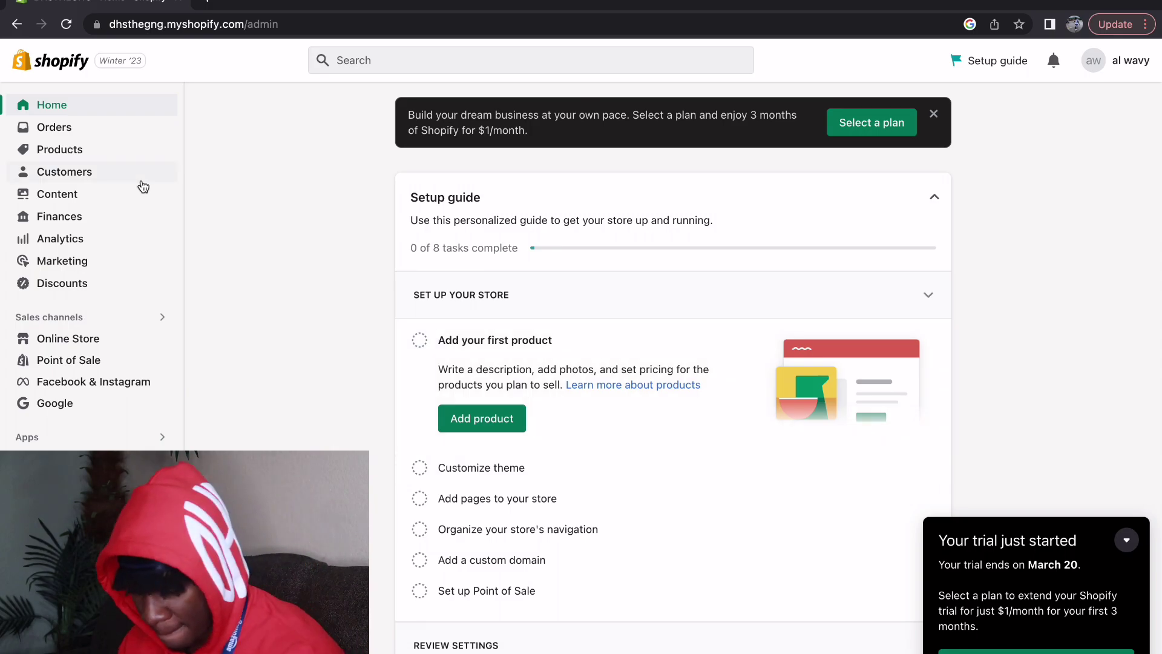
Go to Orders and show the empty Drafts page for creating draft orders
click(92, 127)
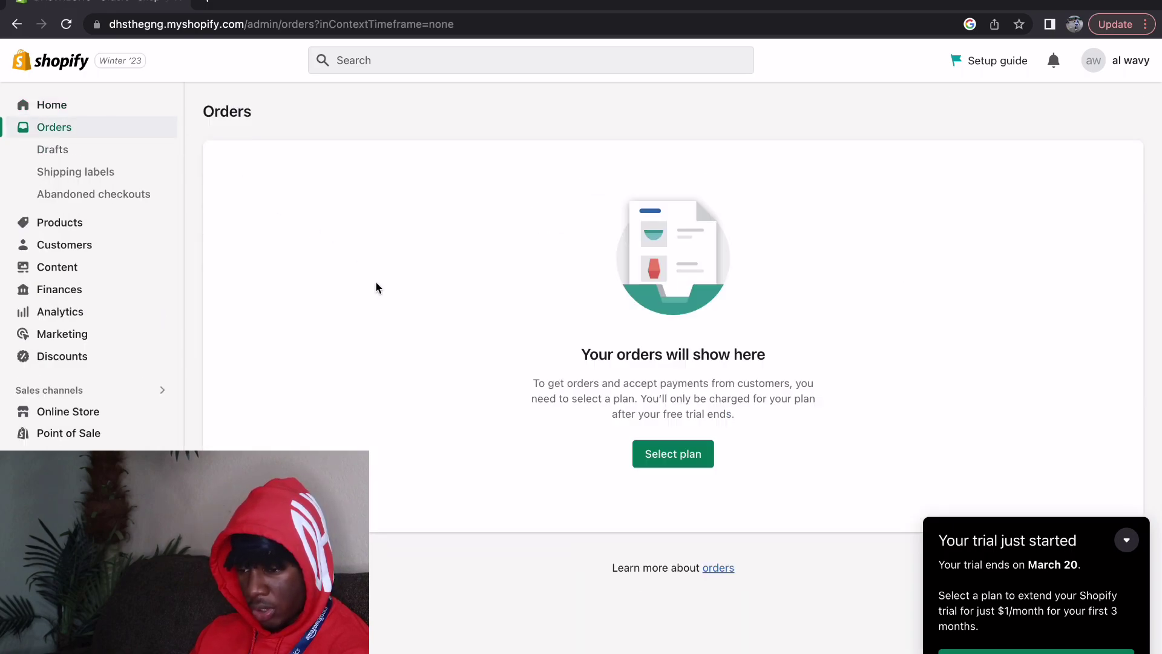
click(96, 150)
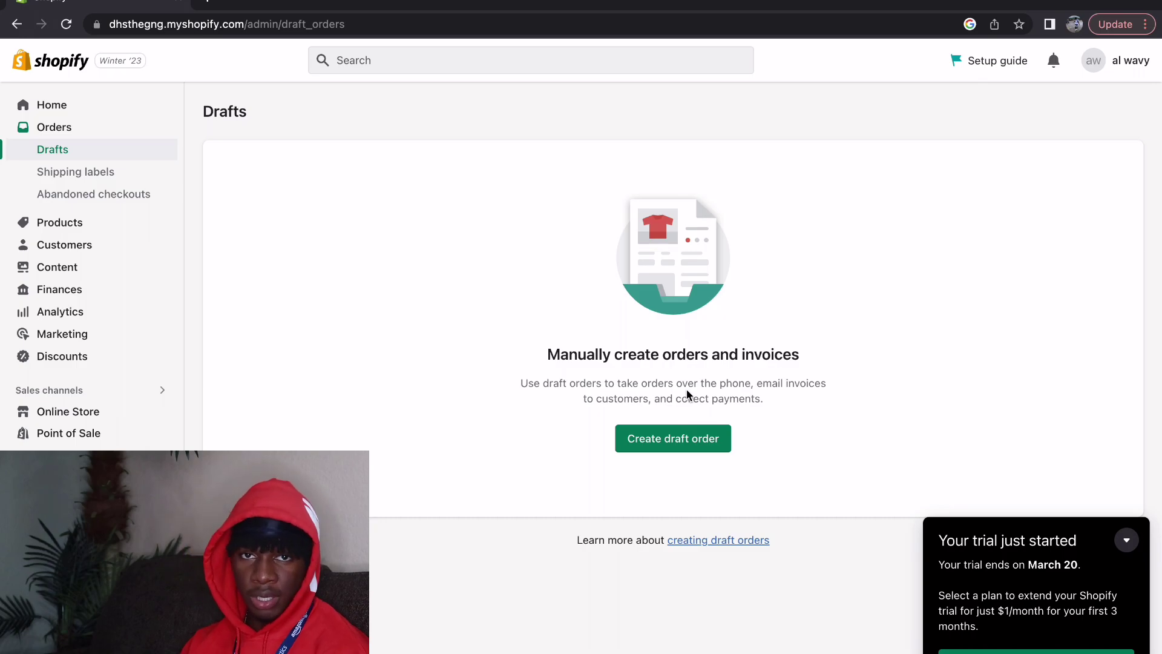
View the Shipping labels page, then the empty Abandoned checkouts page
click(85, 172)
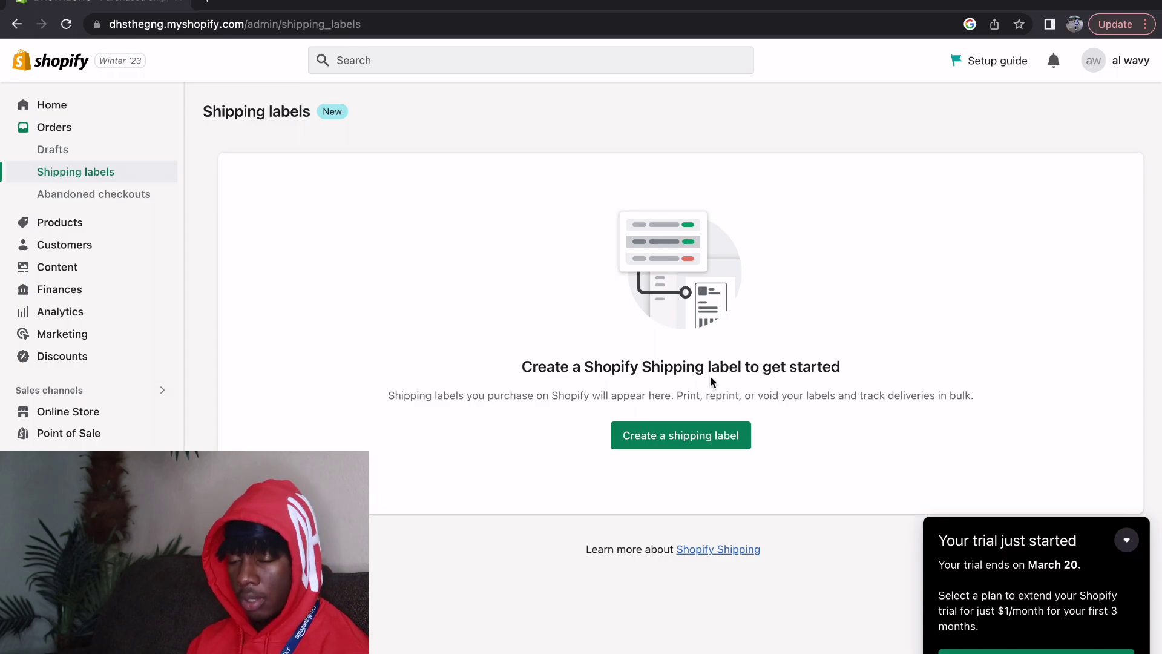
click(131, 196)
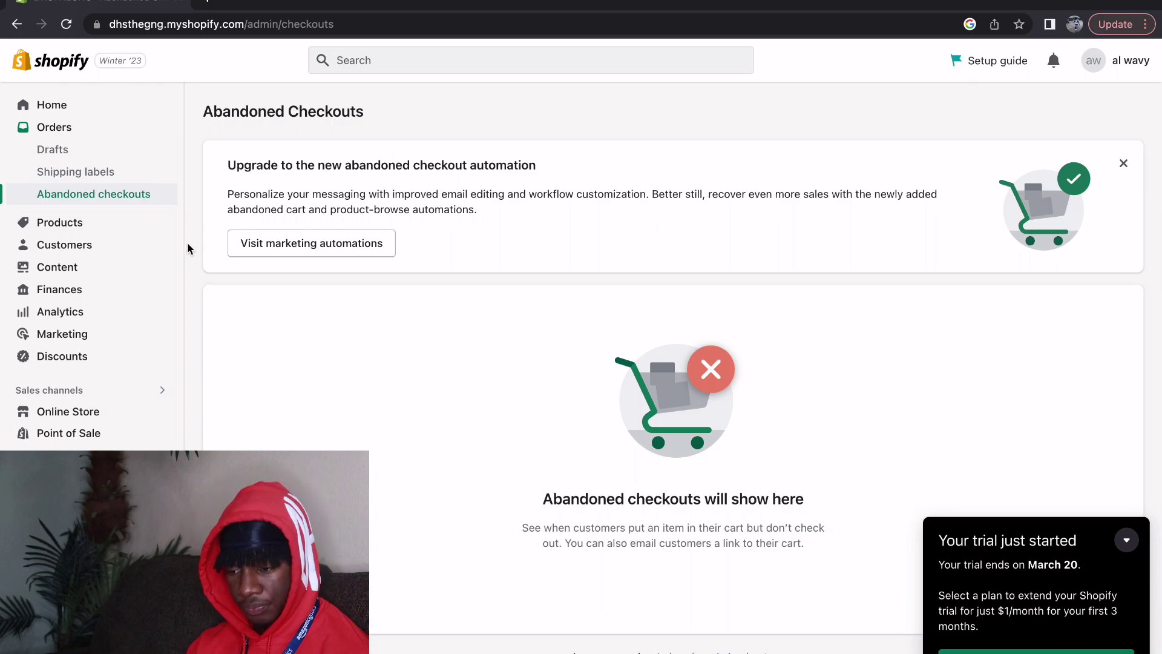
Go to Products and list Collections, showing the Home page collection with 0 products
click(148, 229)
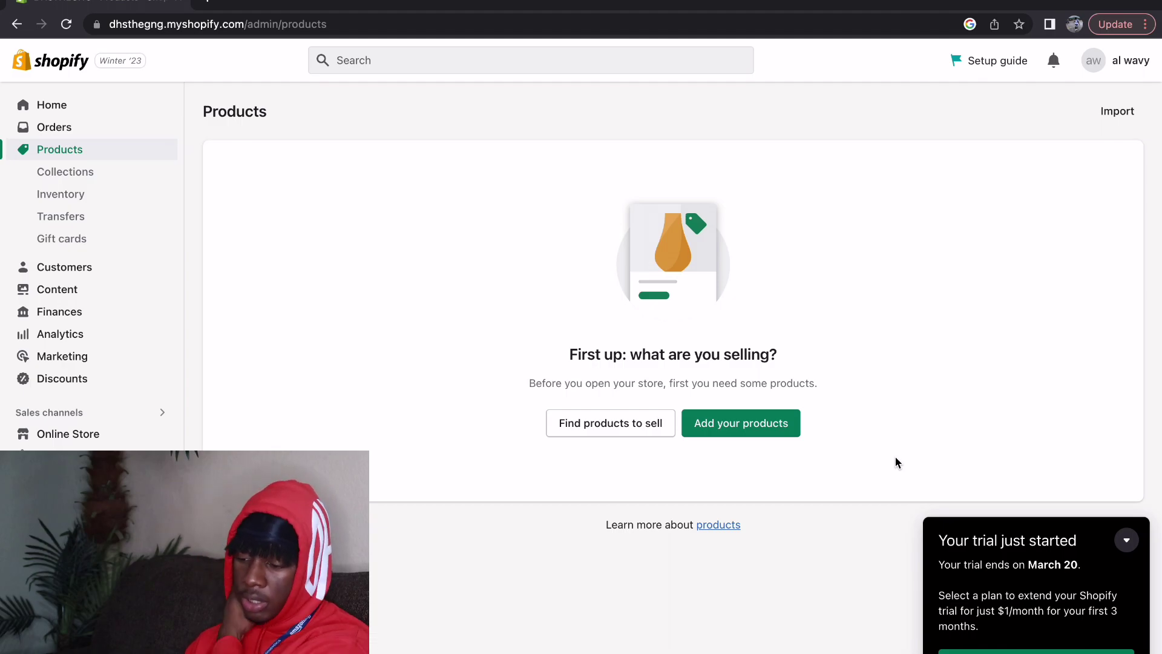
click(112, 176)
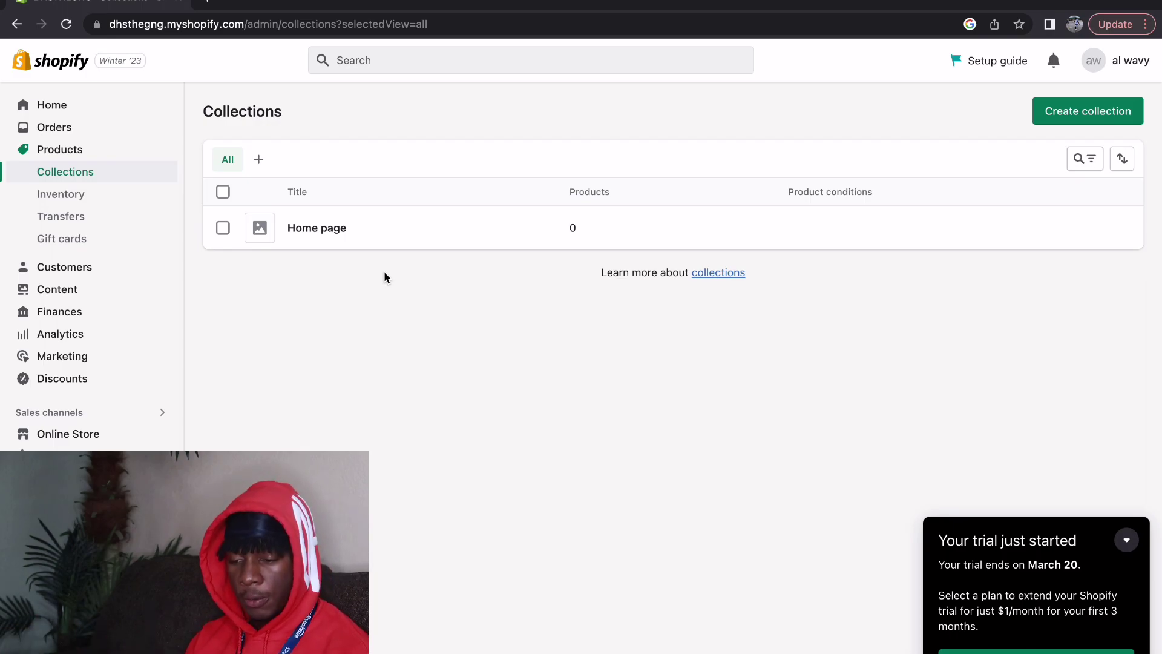
Browse the Inventory and Transfers pages, ending on the empty Gift cards page
click(104, 196)
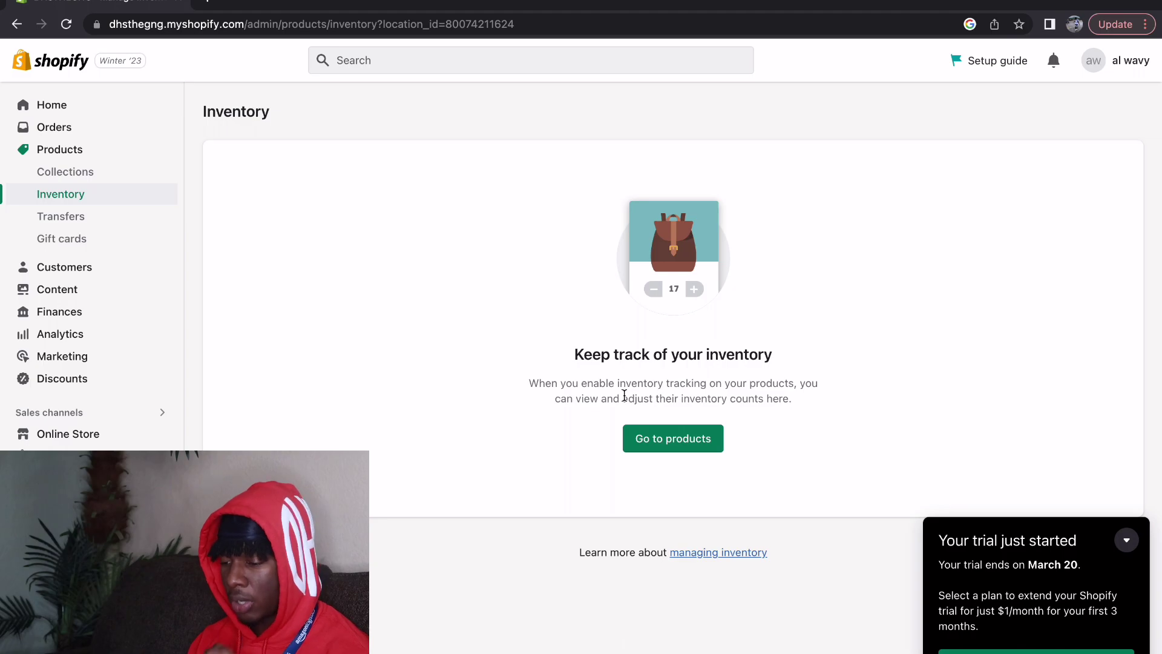
click(100, 225)
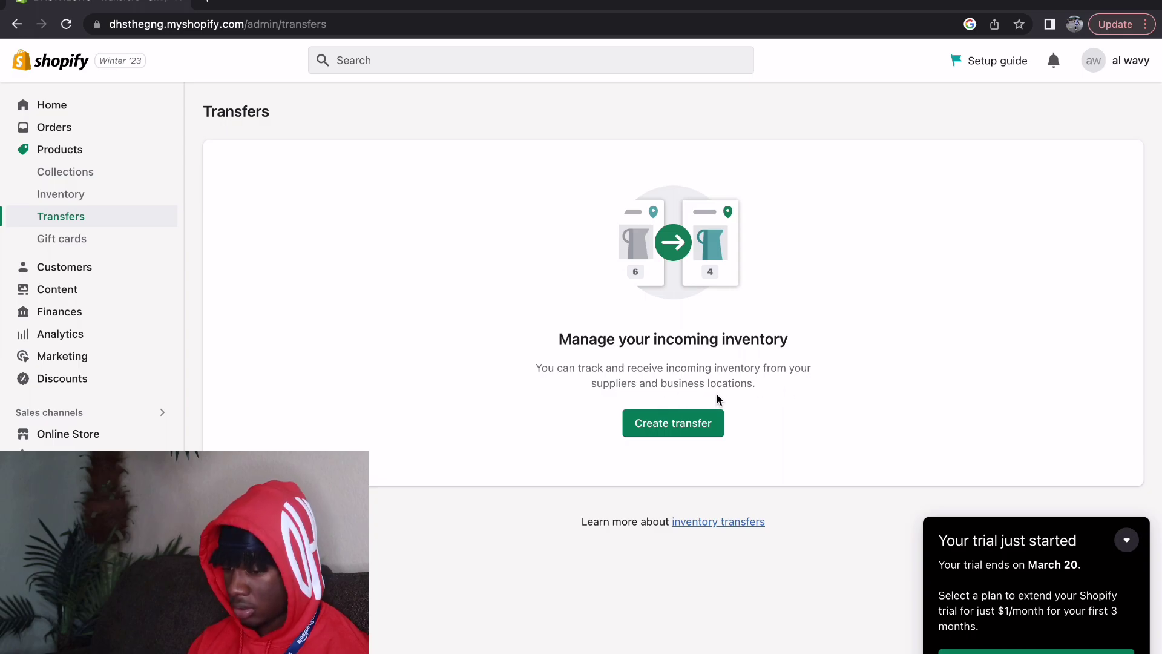
click(107, 248)
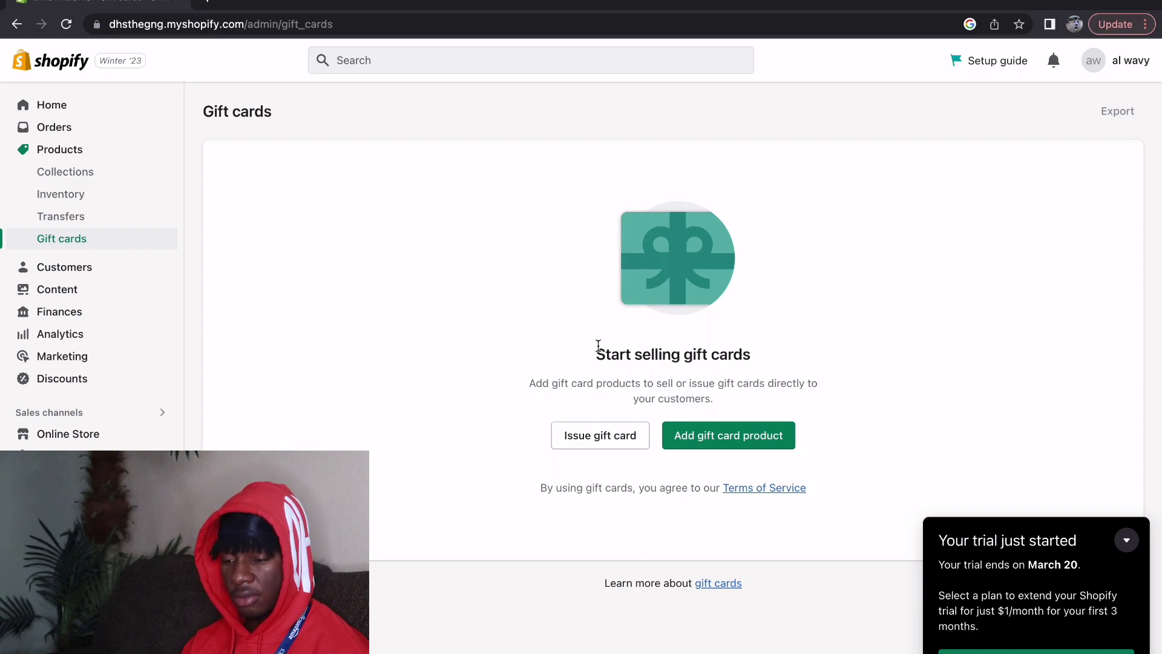
Show the empty Customers page with its import and add-customer options
click(71, 270)
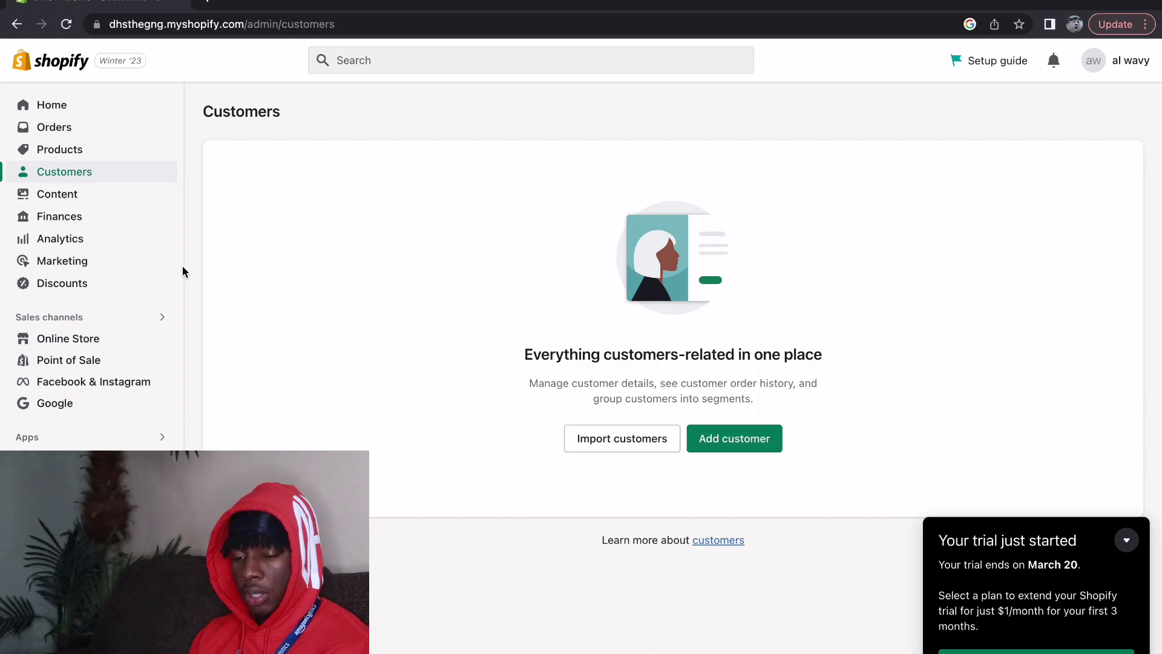
View Content metaobjects and Files, then the Finances overview with 0/5 tasks done
click(94, 199)
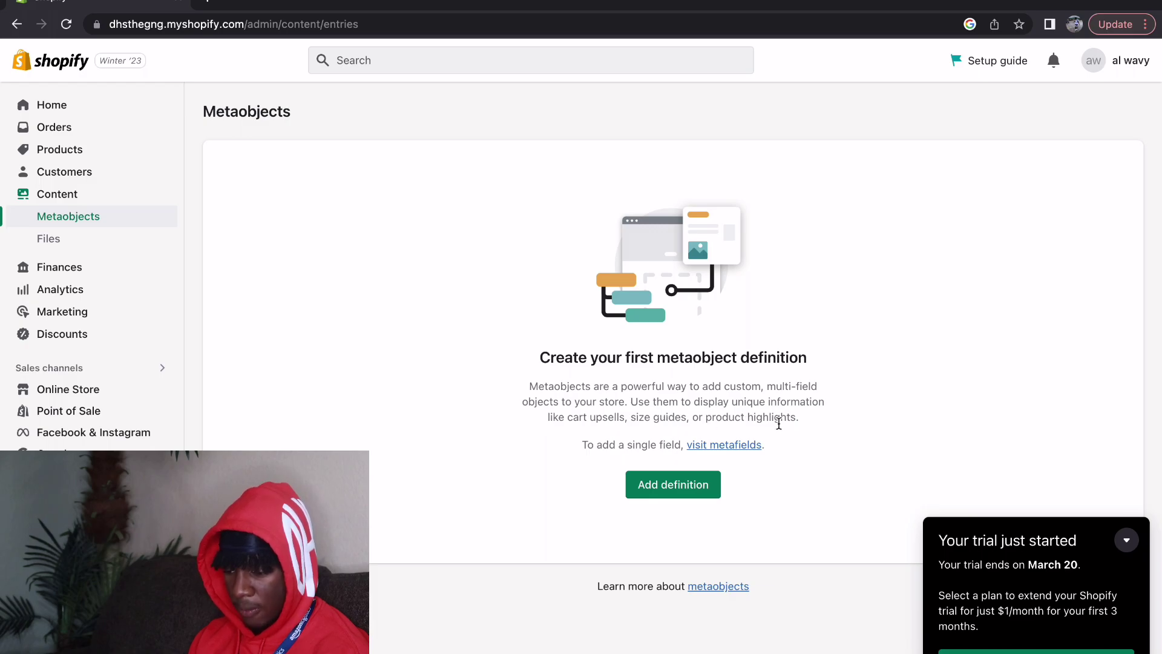
click(74, 250)
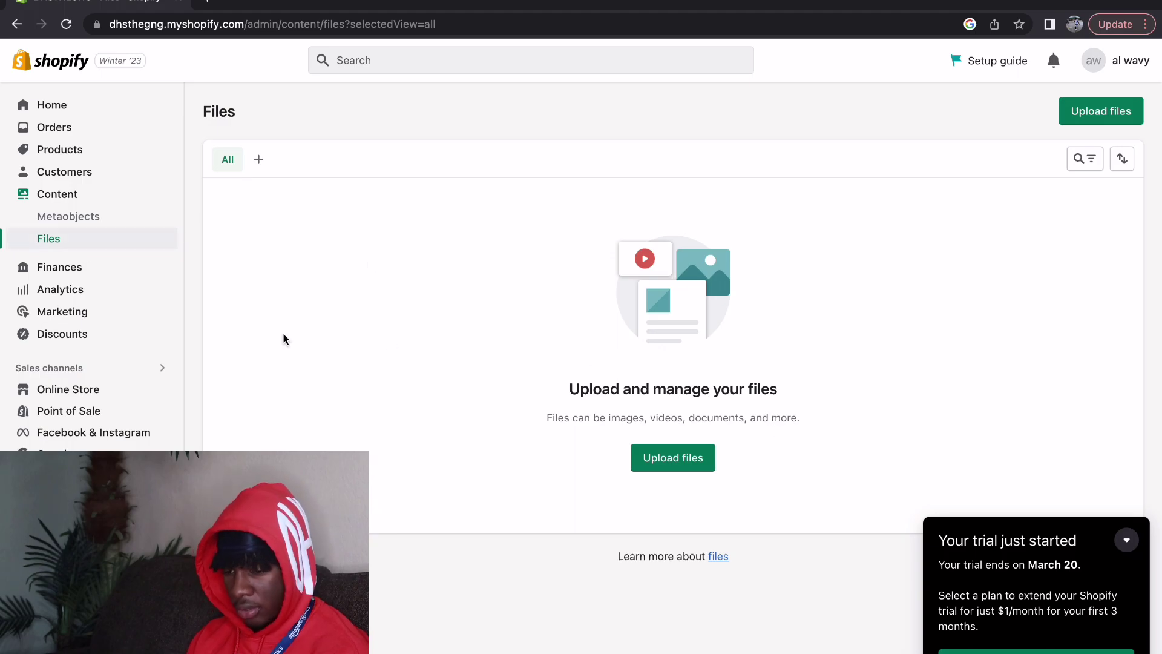
click(128, 274)
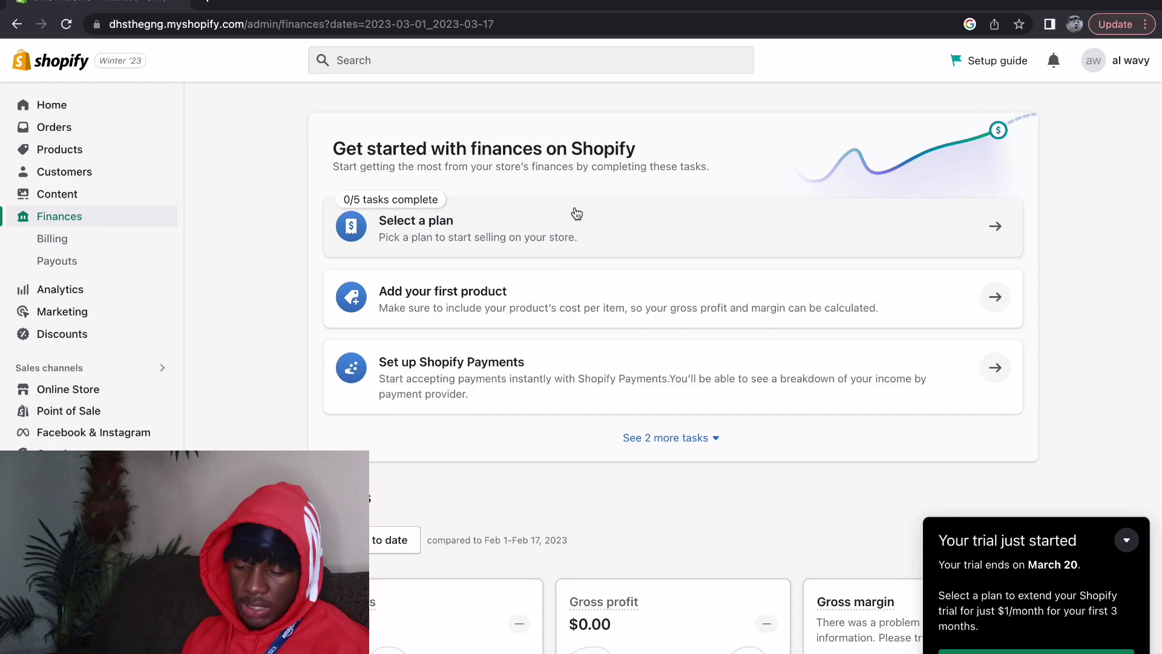
Review the Finances overview, expand its two remaining setup tasks, then view Billing
scroll(586, 333, down, 8)
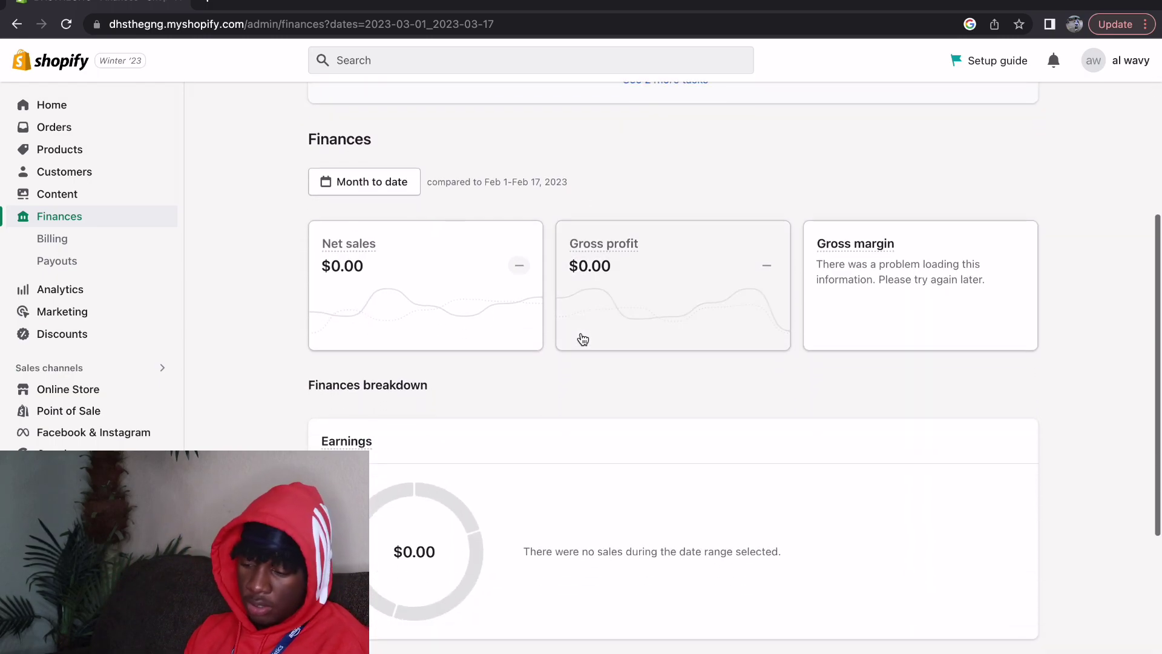
scroll(587, 359, down, 4)
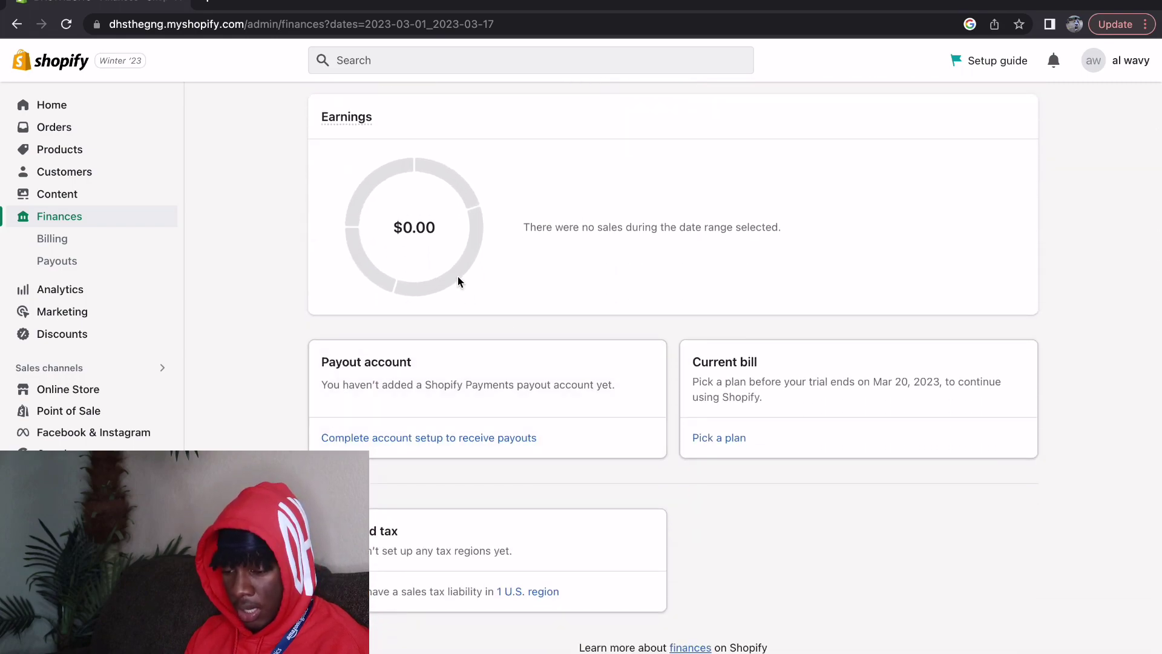
scroll(458, 276, up, 2)
scroll(458, 281, up, 3)
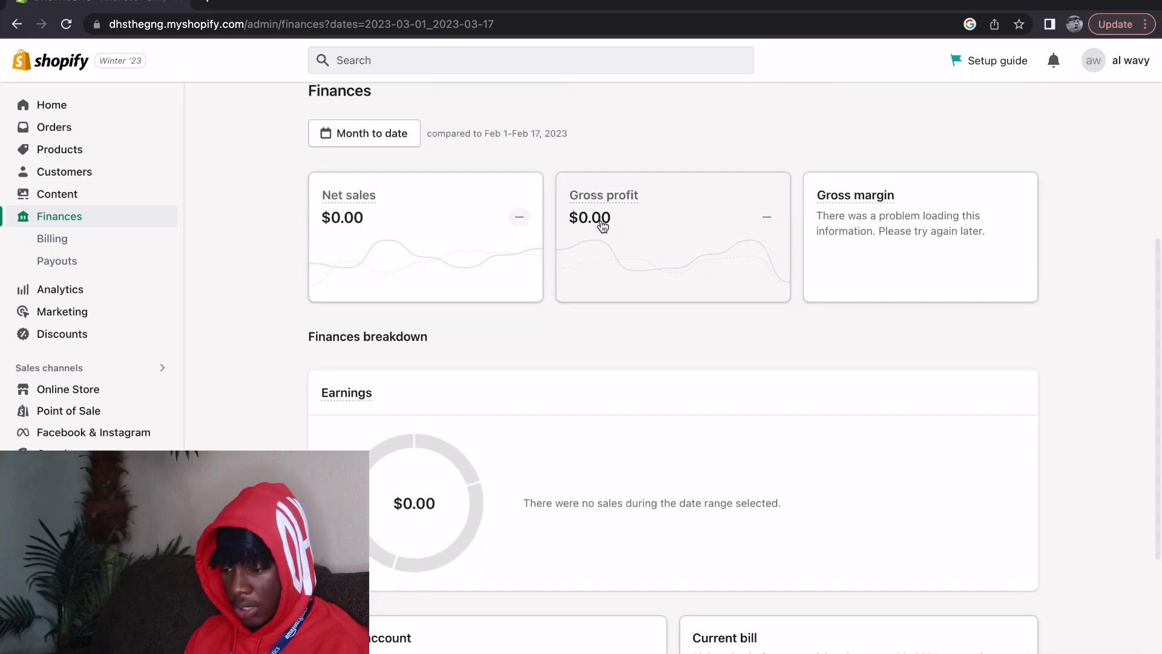
mouse_move(747, 217)
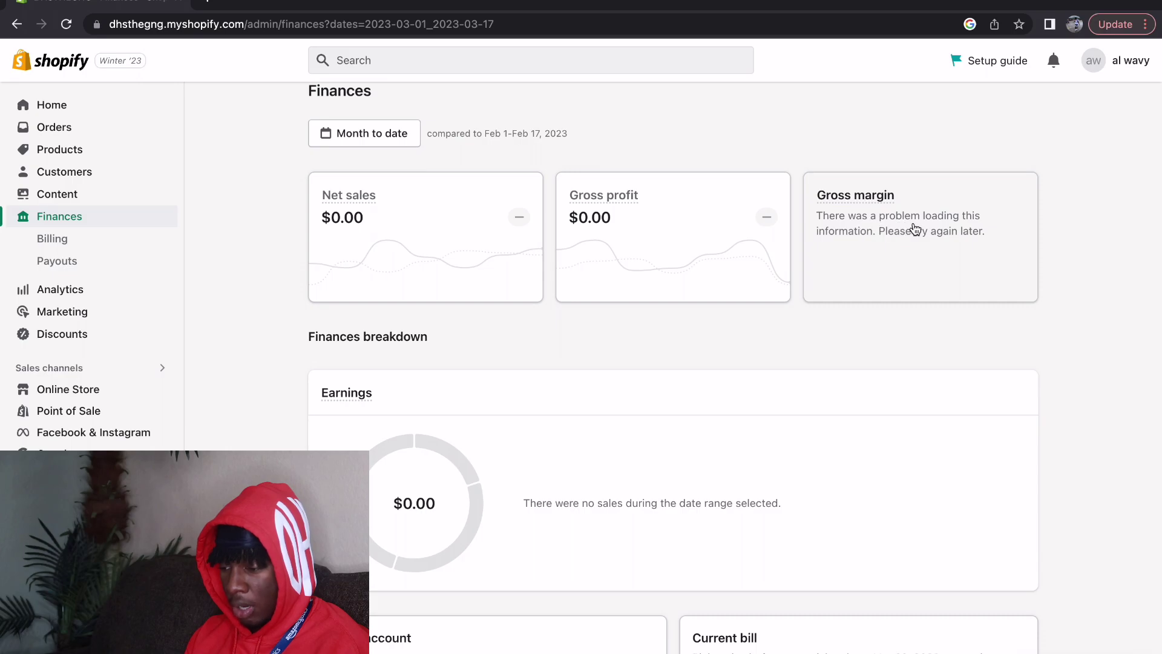
scroll(903, 275, up, 7)
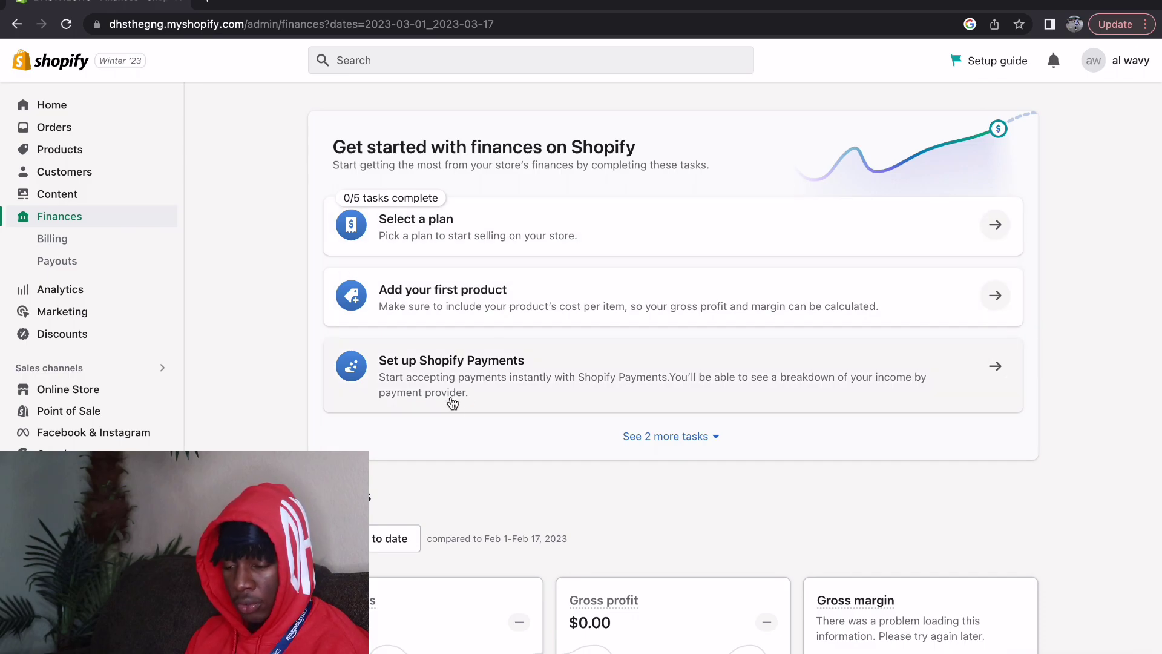
click(662, 436)
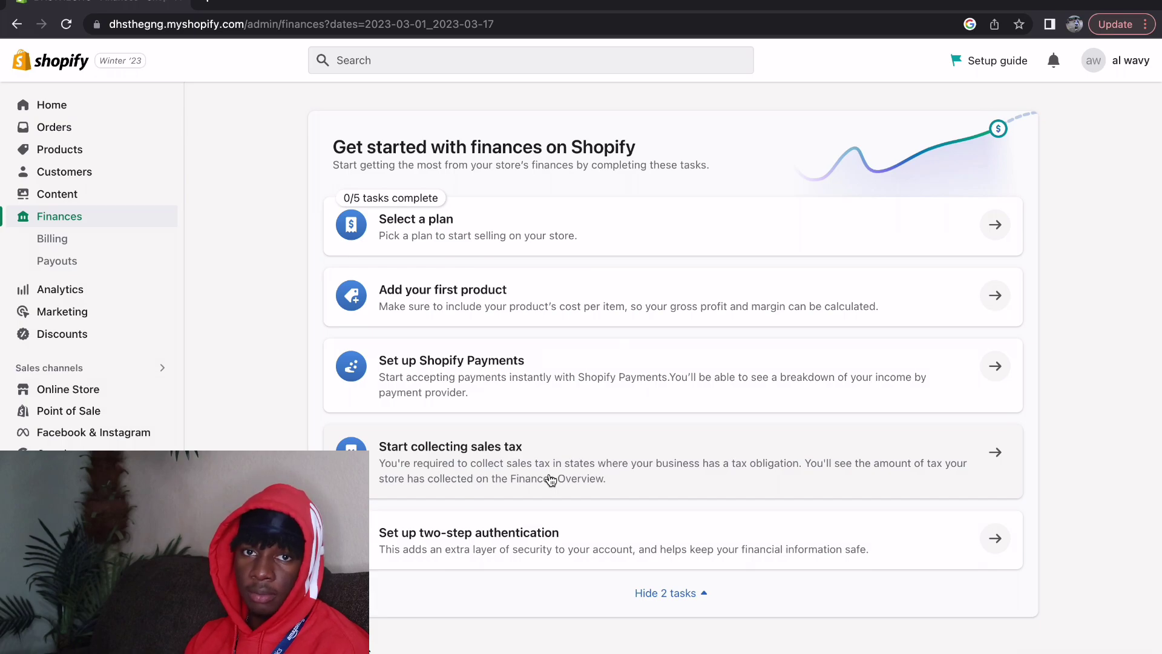
click(103, 239)
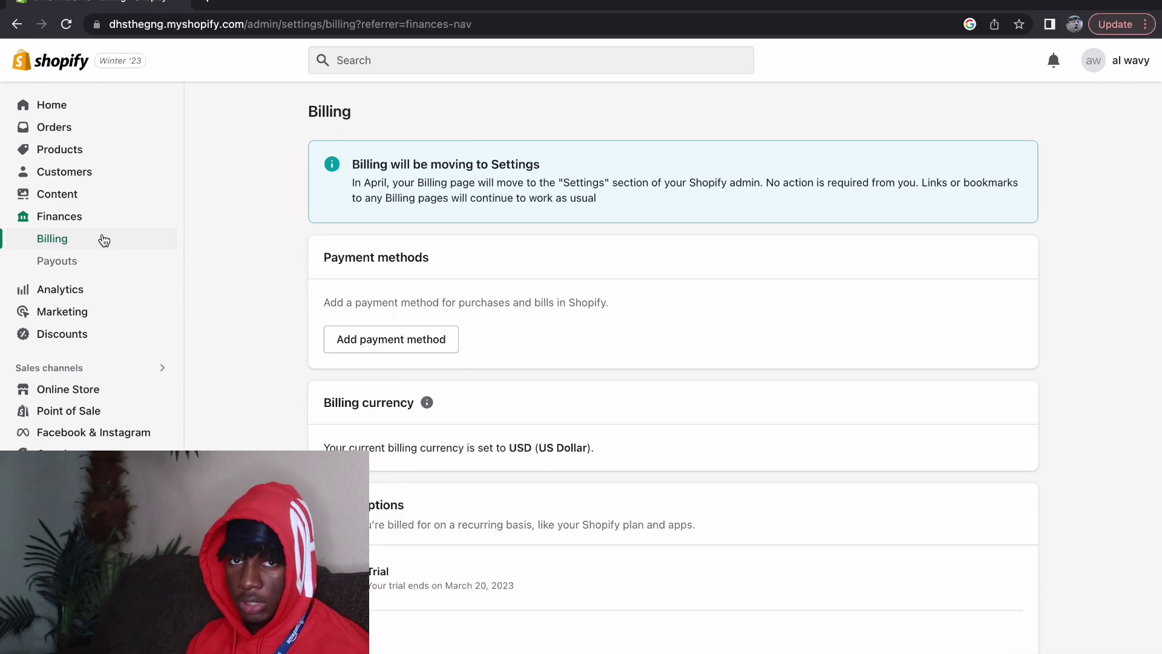
View Payouts, then review the Analytics dashboard showing $0.00 sales and 0 sessions
click(105, 267)
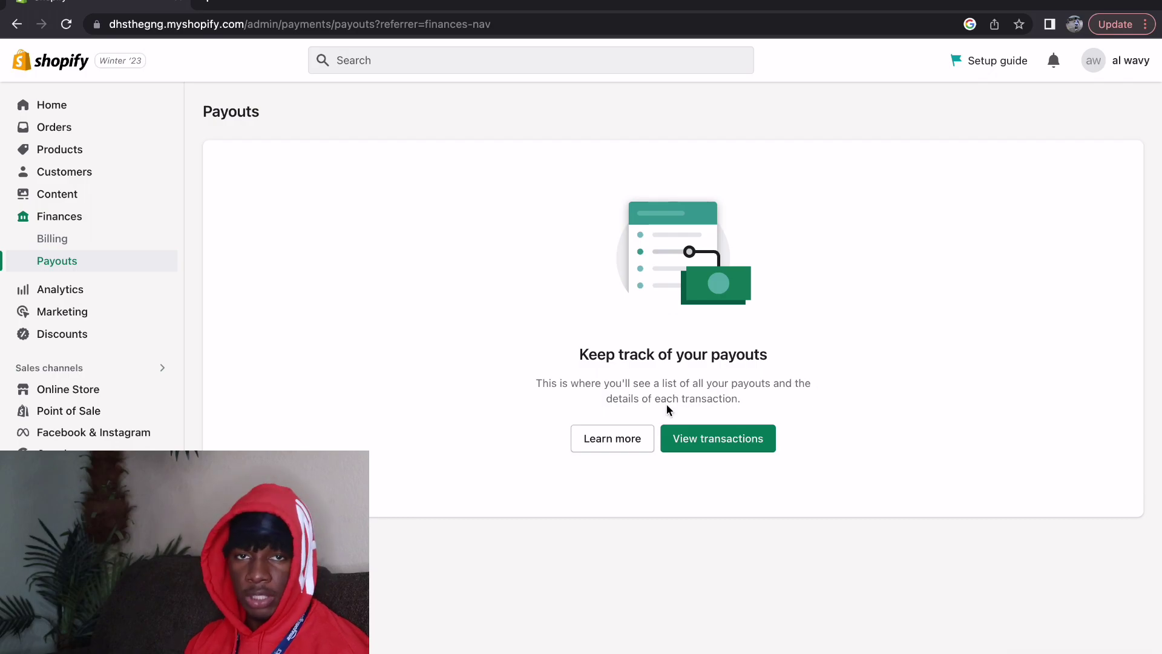
click(83, 291)
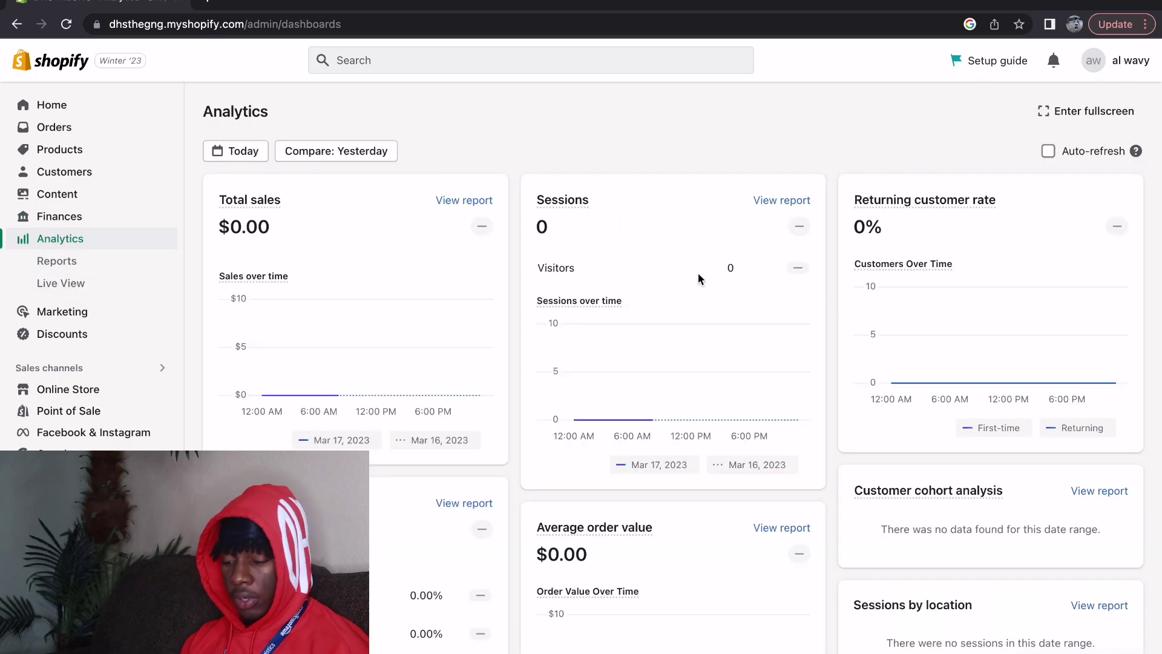
scroll(847, 320, down, 3)
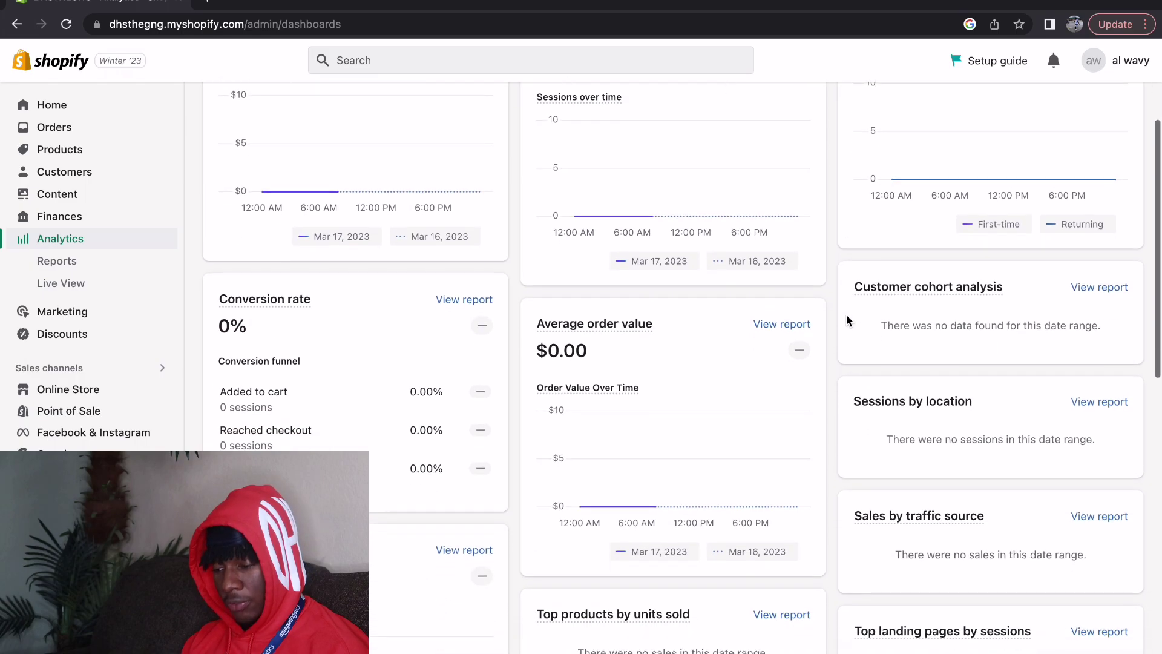
scroll(846, 321, down, 2)
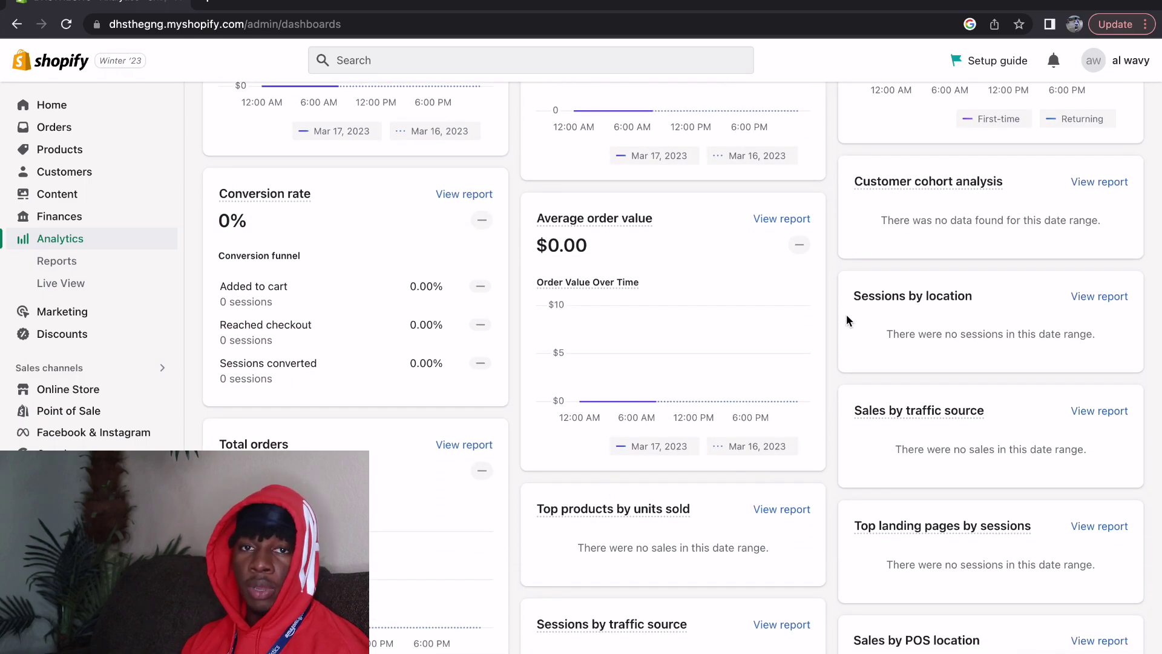
scroll(846, 320, up, 3)
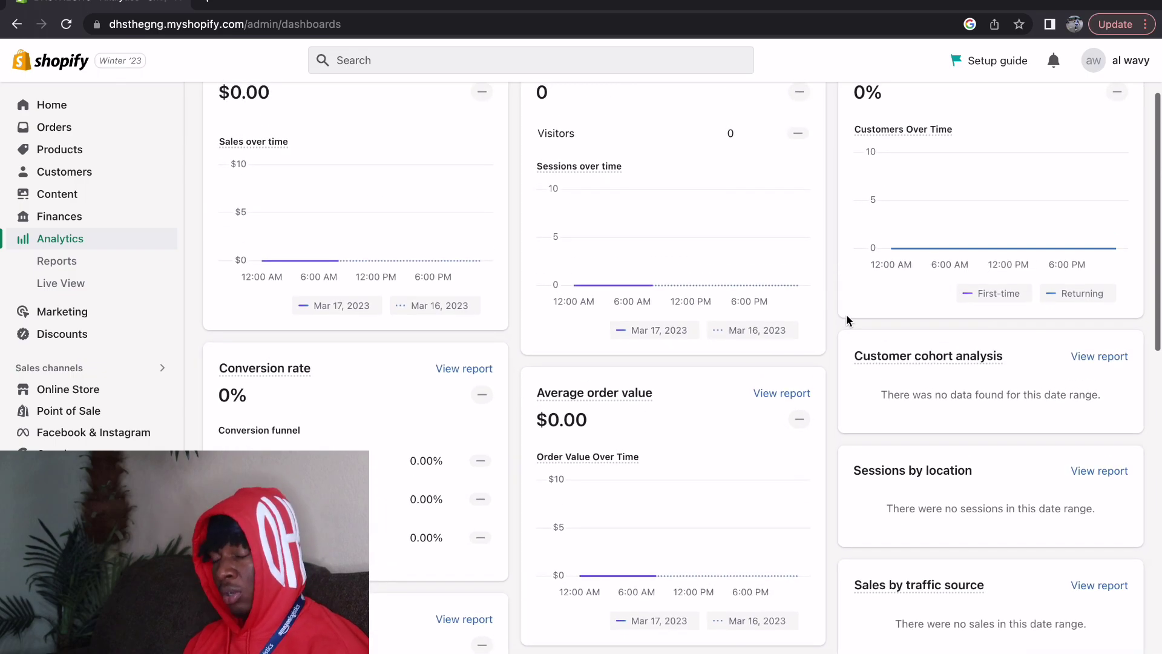
scroll(847, 319, up, 2)
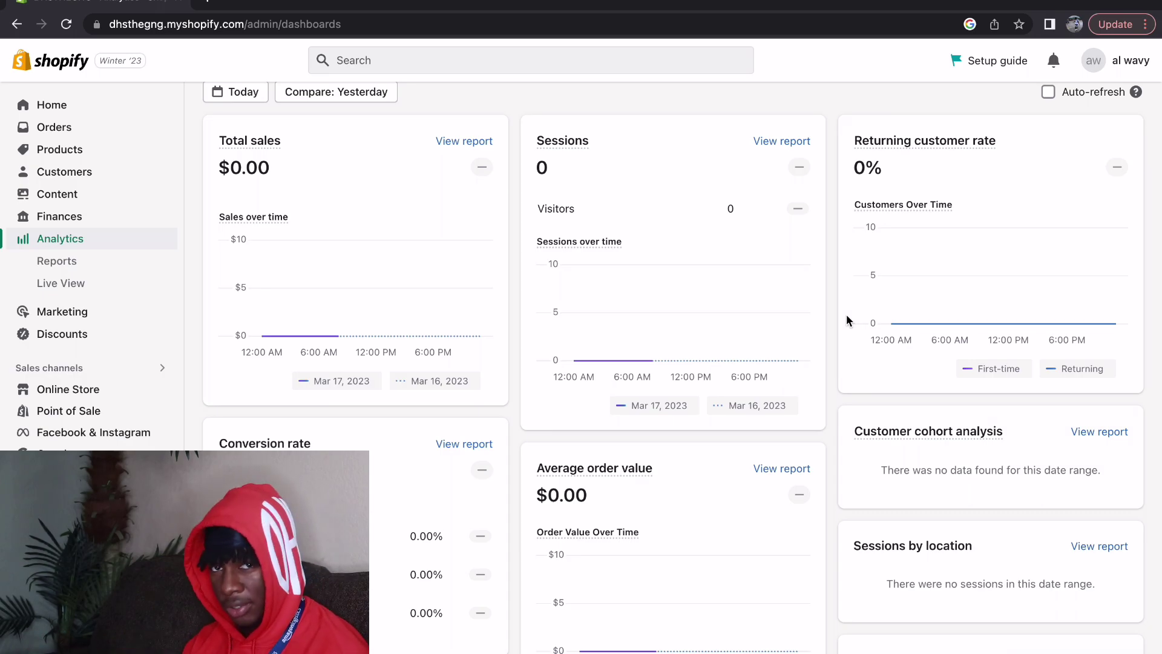
Scroll through the analytics Reports list, then view Live View with 0 visitors
click(56, 261)
scroll(320, 282, down, 3)
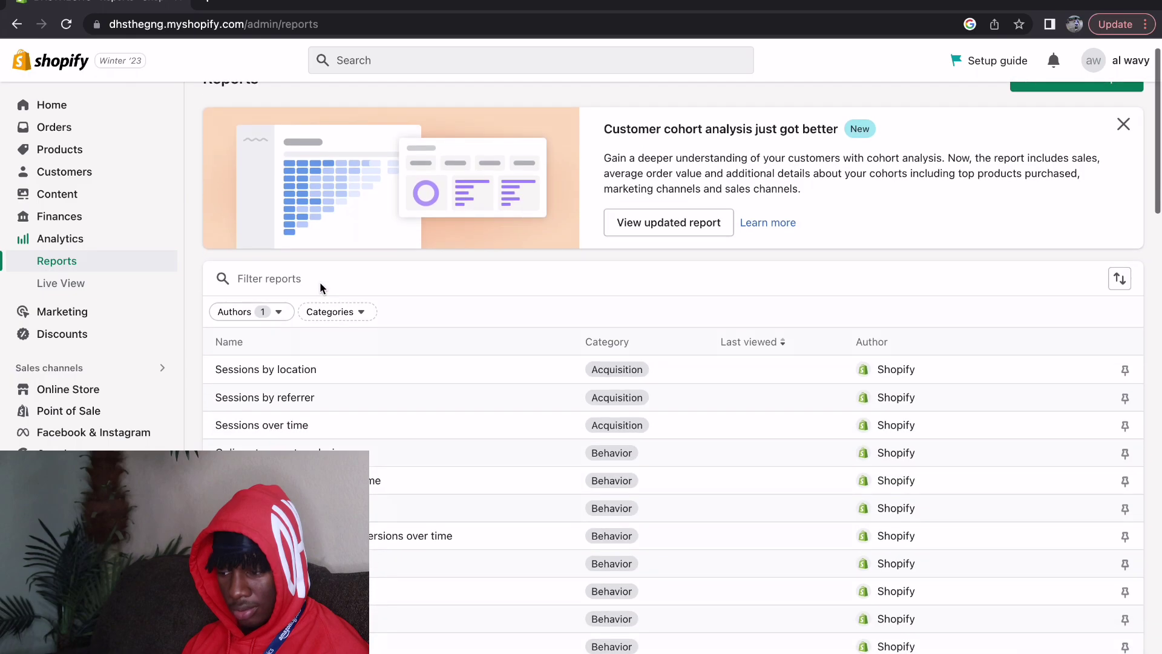
scroll(321, 289, down, 5)
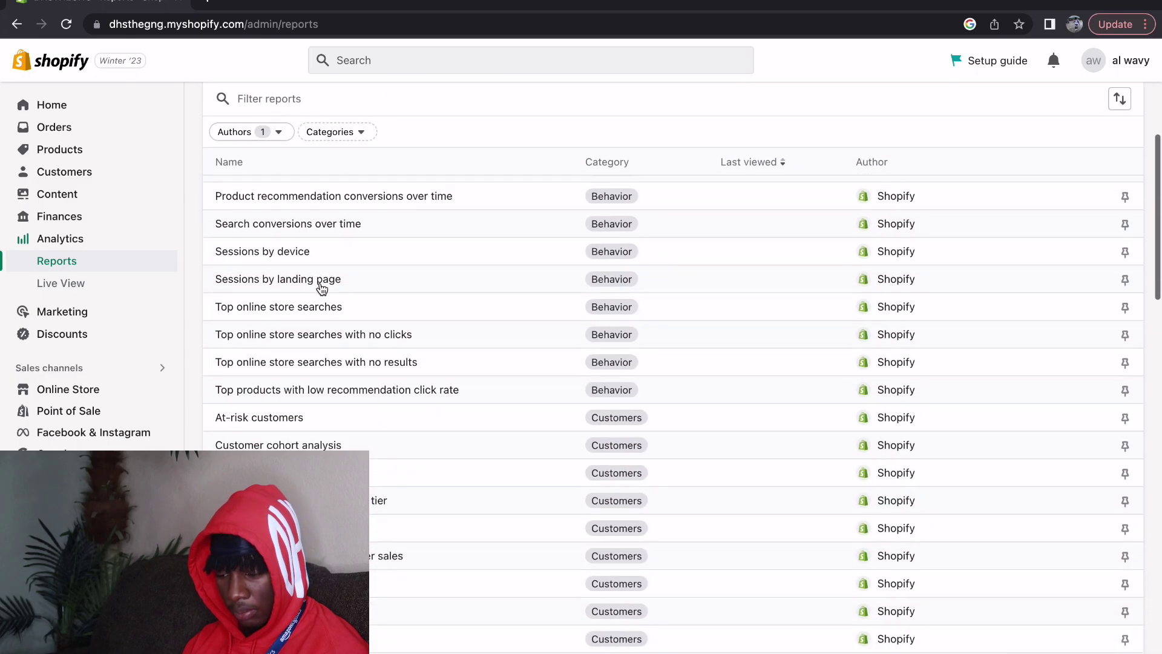
scroll(320, 288, up, 8)
scroll(319, 288, down, 1)
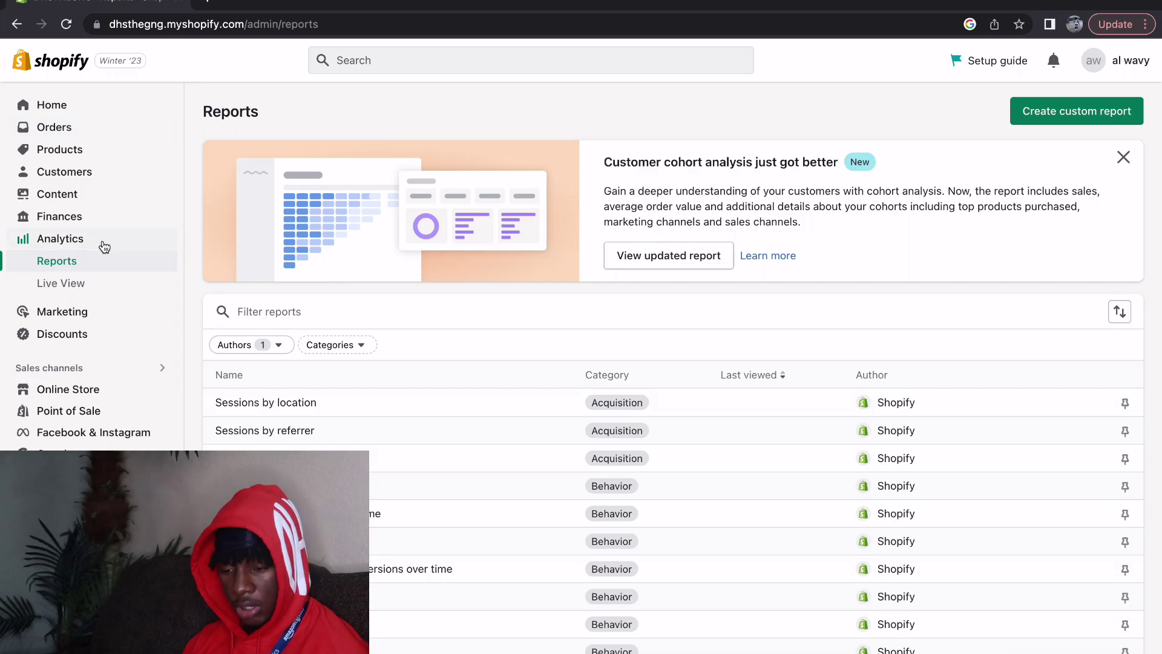
click(90, 284)
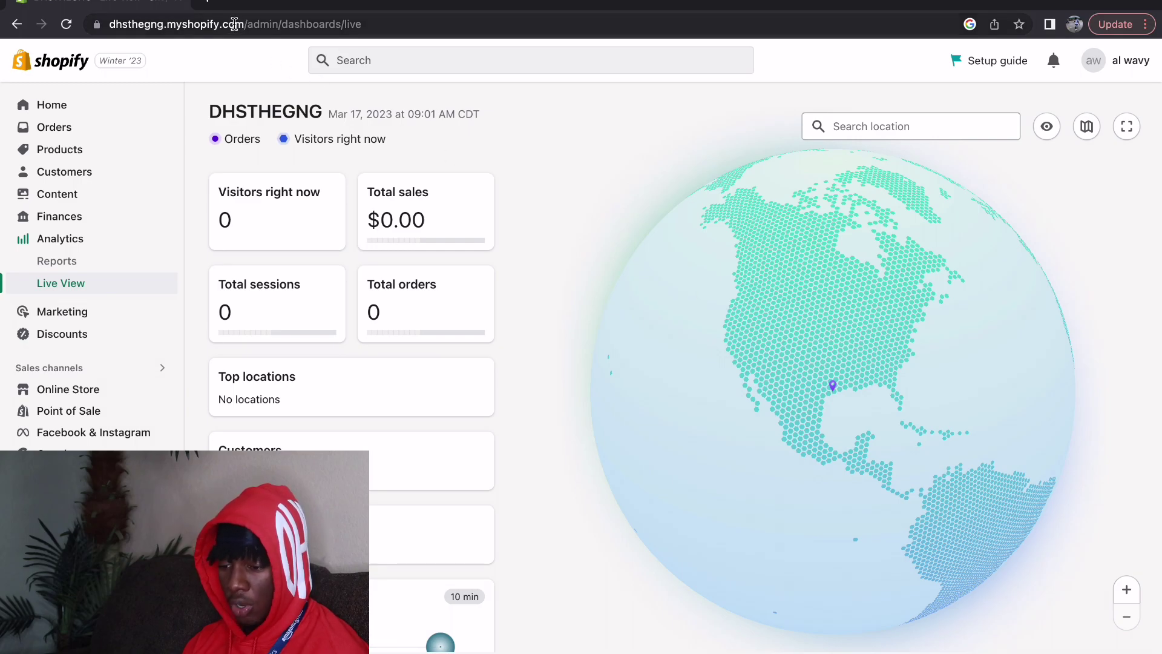
Show the Marketing overview: 0 sessions and $0.00 sales over the last 30 days
click(121, 311)
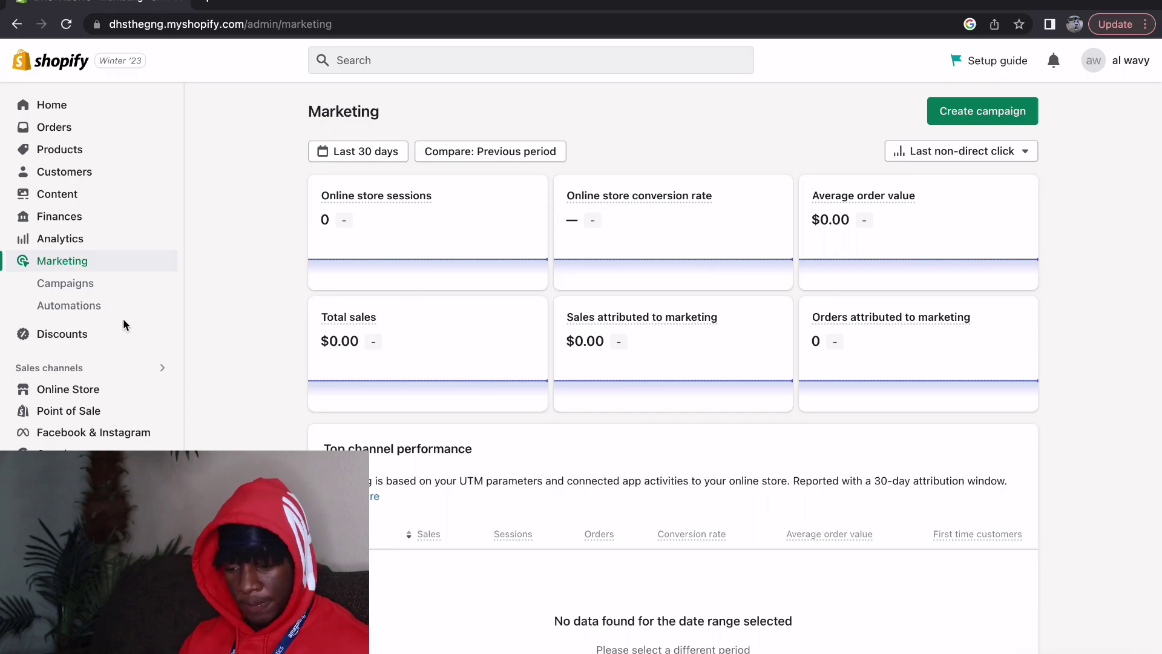
Browse the Marketing Campaigns and Automations pages, then open the empty Discounts page
click(117, 289)
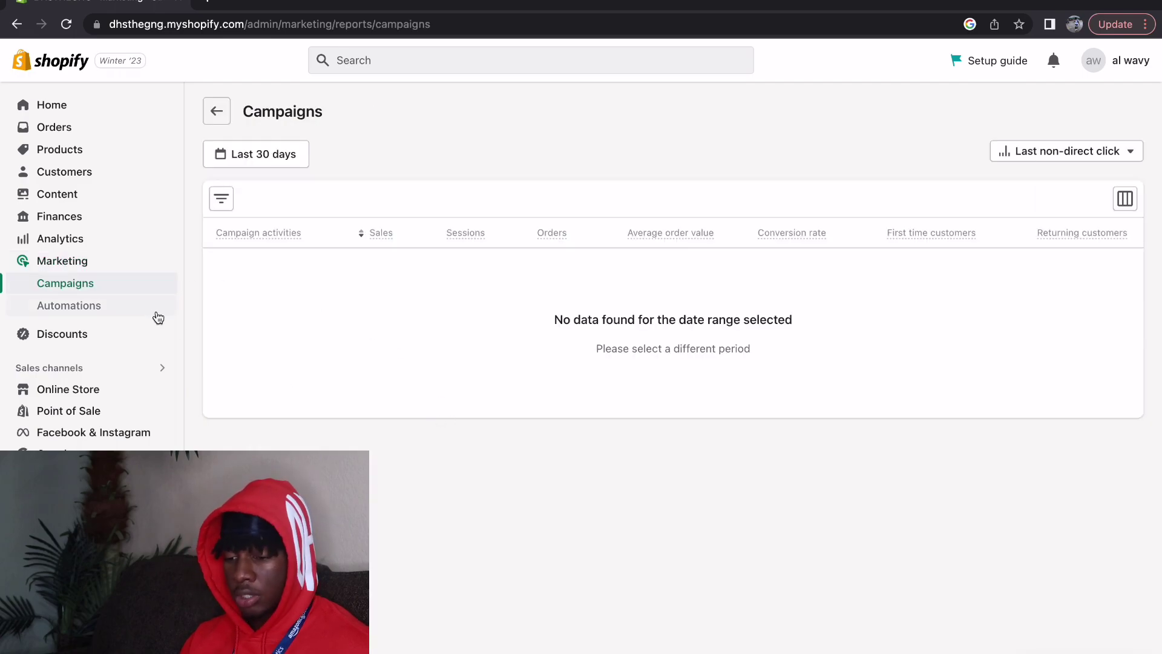
click(130, 313)
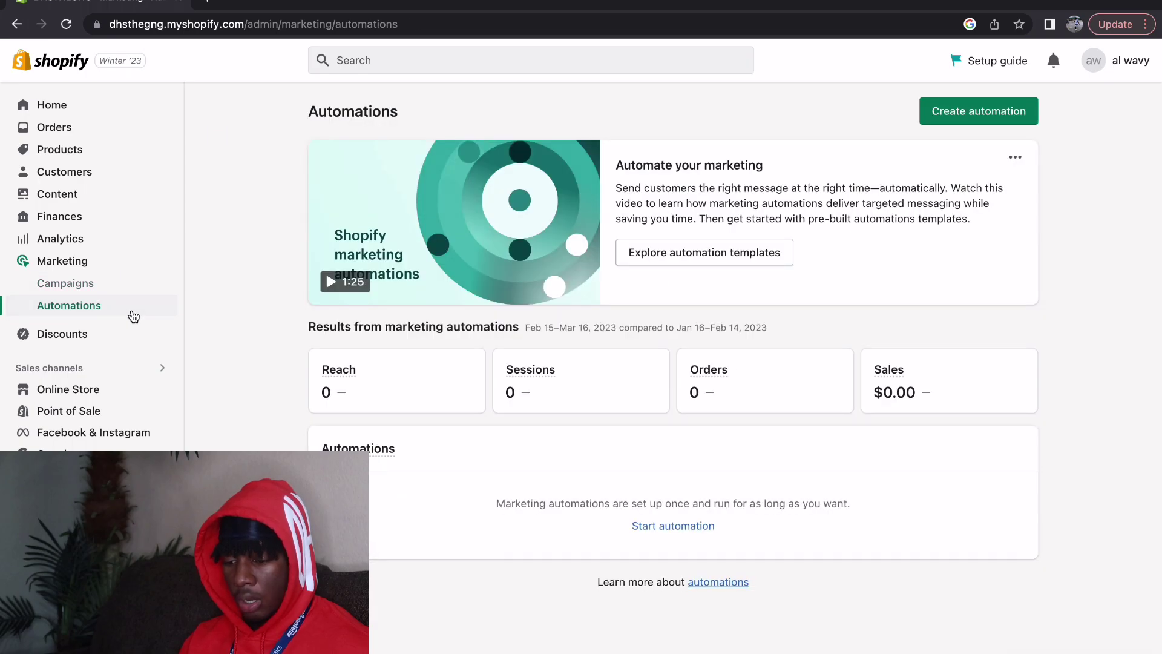
click(109, 333)
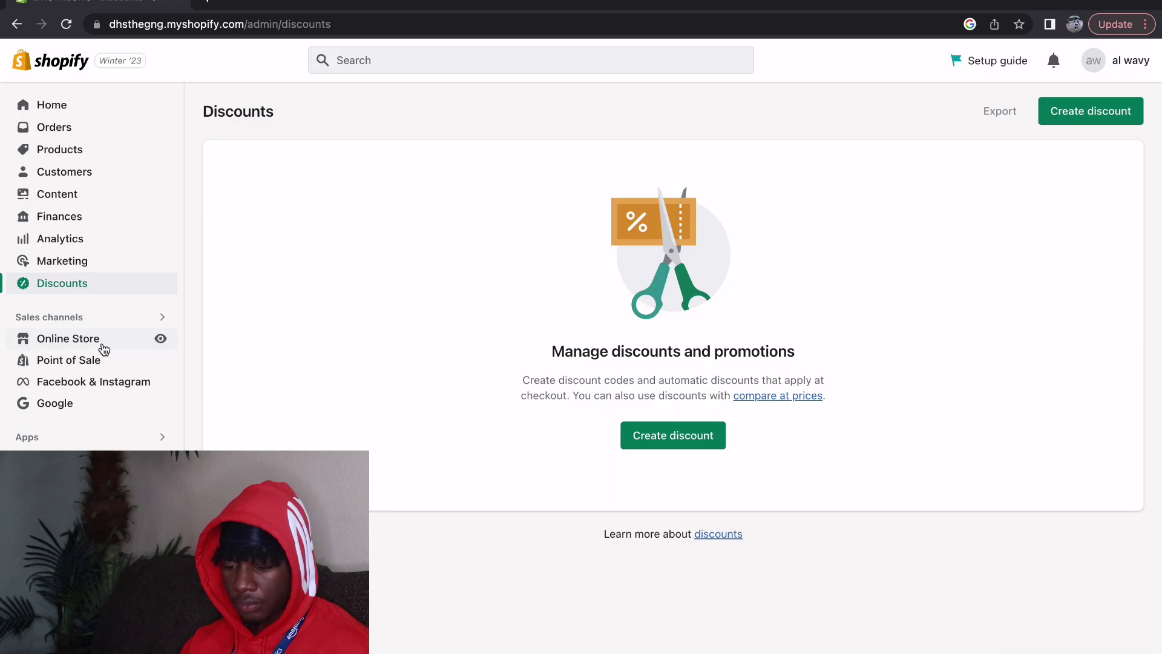
Open Online Store Themes, where Dawn 8.0.1 is the current theme
click(104, 350)
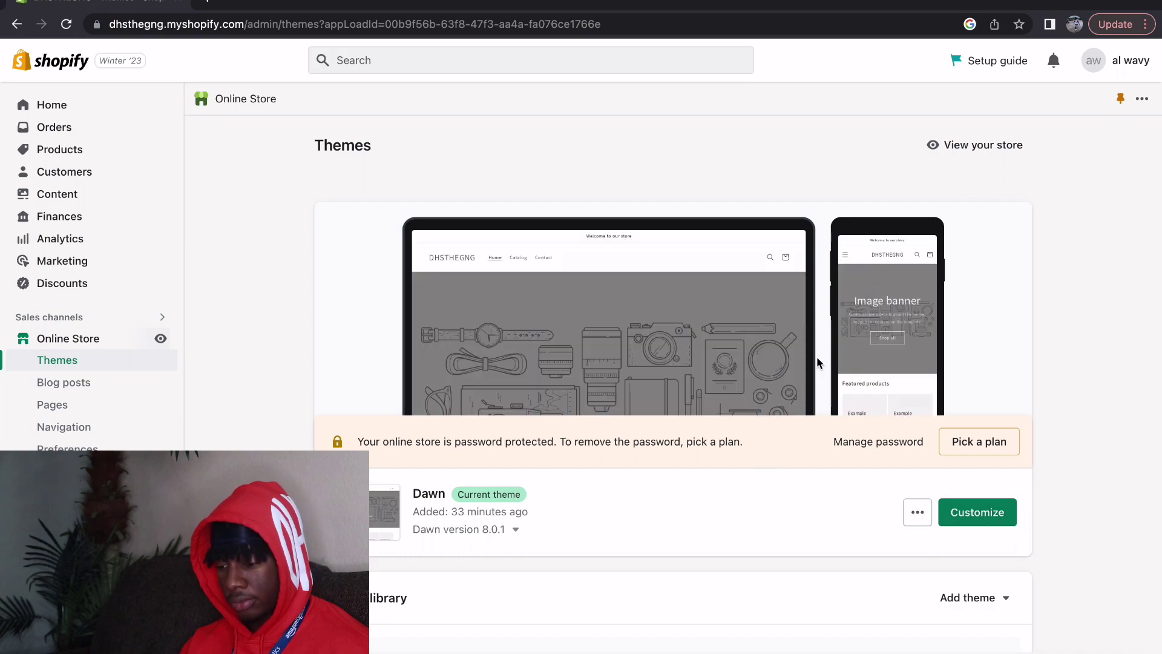
Scroll down the Digital Hustlers themes page to review sessions and the speed score of 39
scroll(818, 362, down, 2)
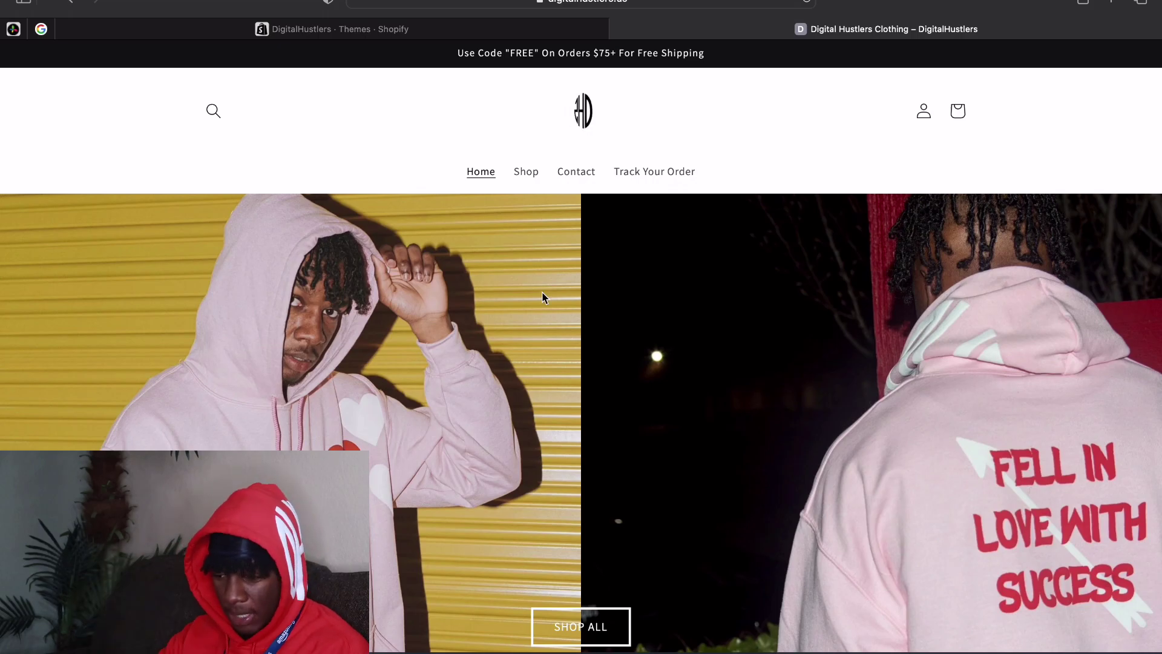
Browse the Digital Hustlers home page, dismissing the 10% off sign-up popup
scroll(543, 297, down, 10)
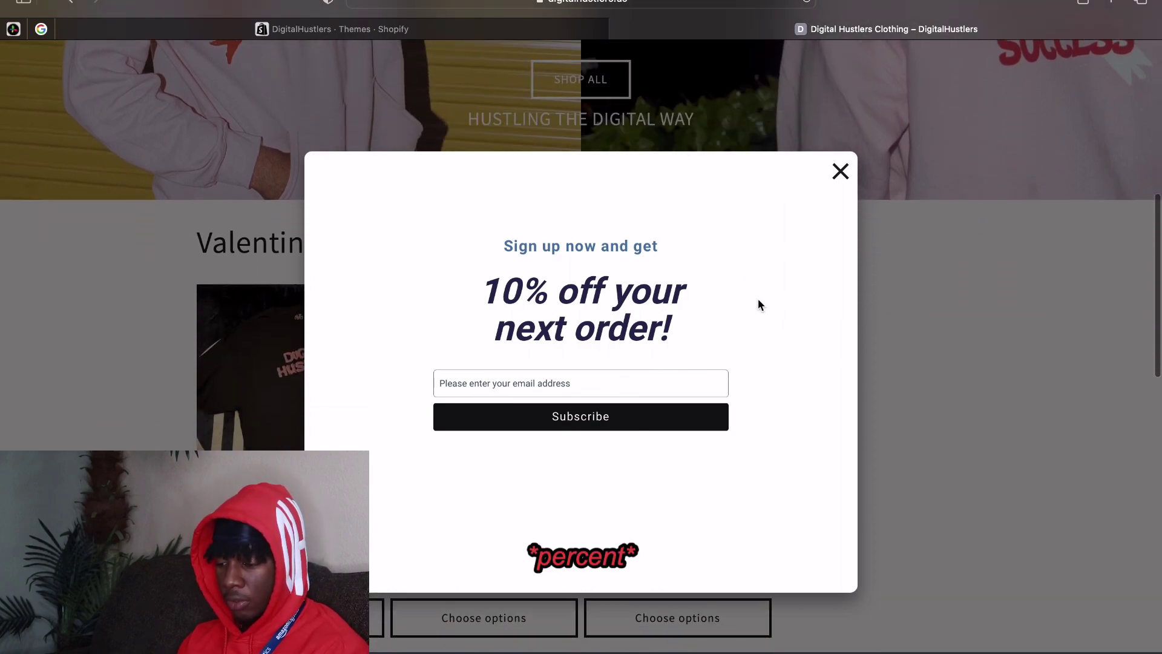
click(844, 176)
scroll(508, 296, down, 4)
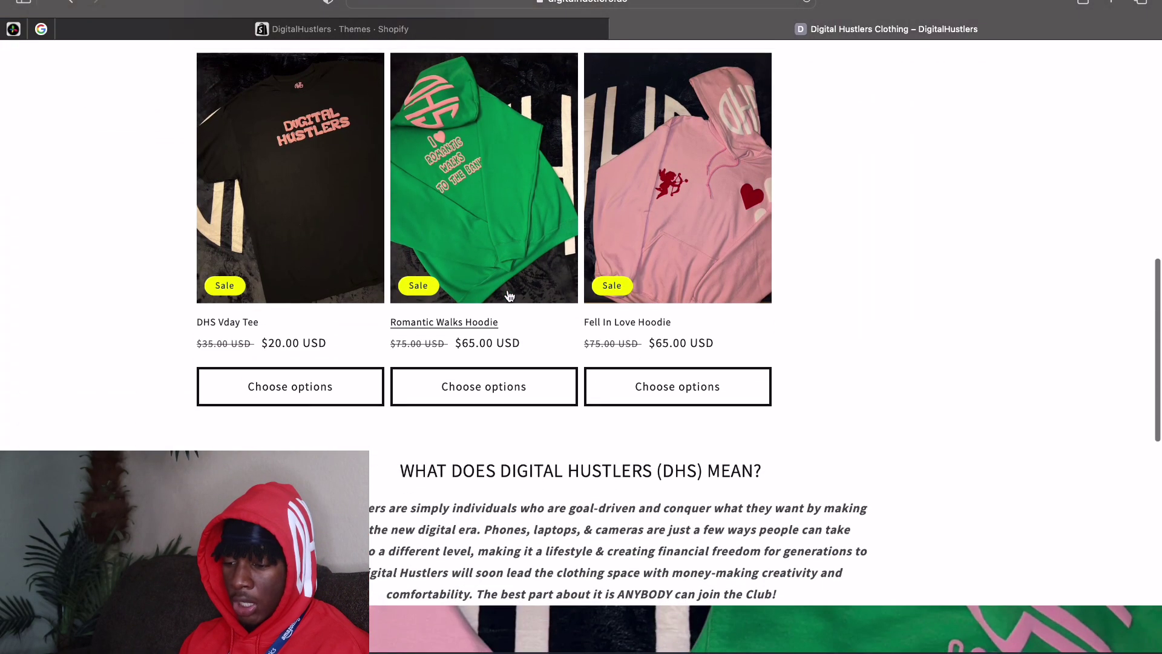
scroll(372, 159, up, 2)
scroll(372, 159, up, 6)
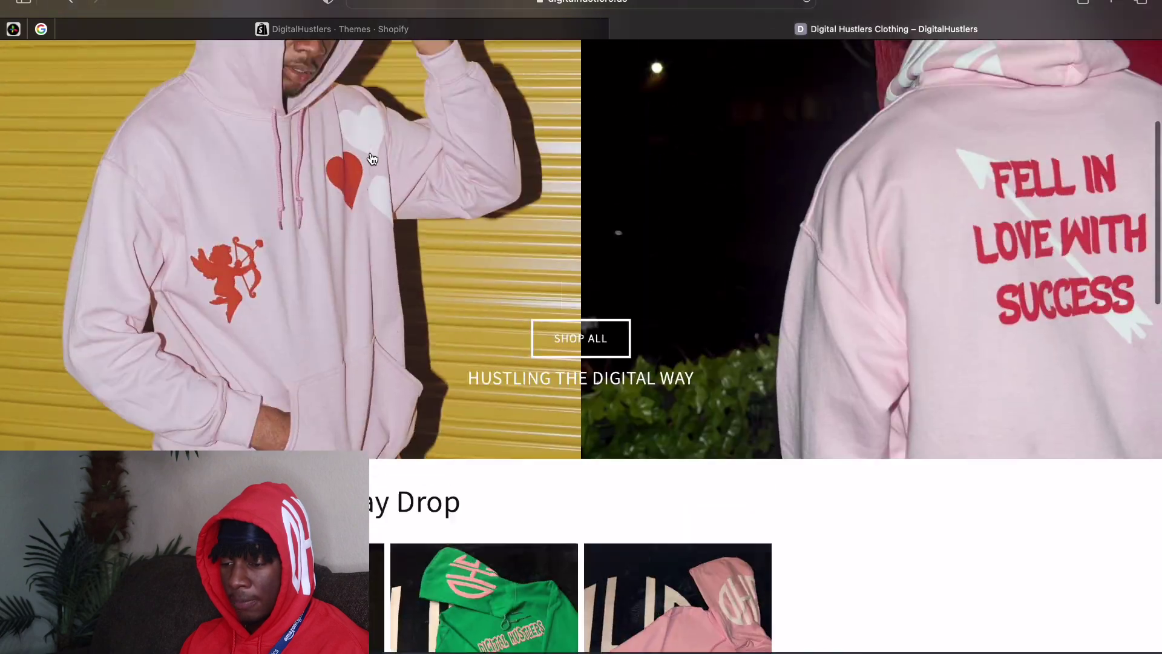
Open the full product catalogue and scroll through the products
click(510, 172)
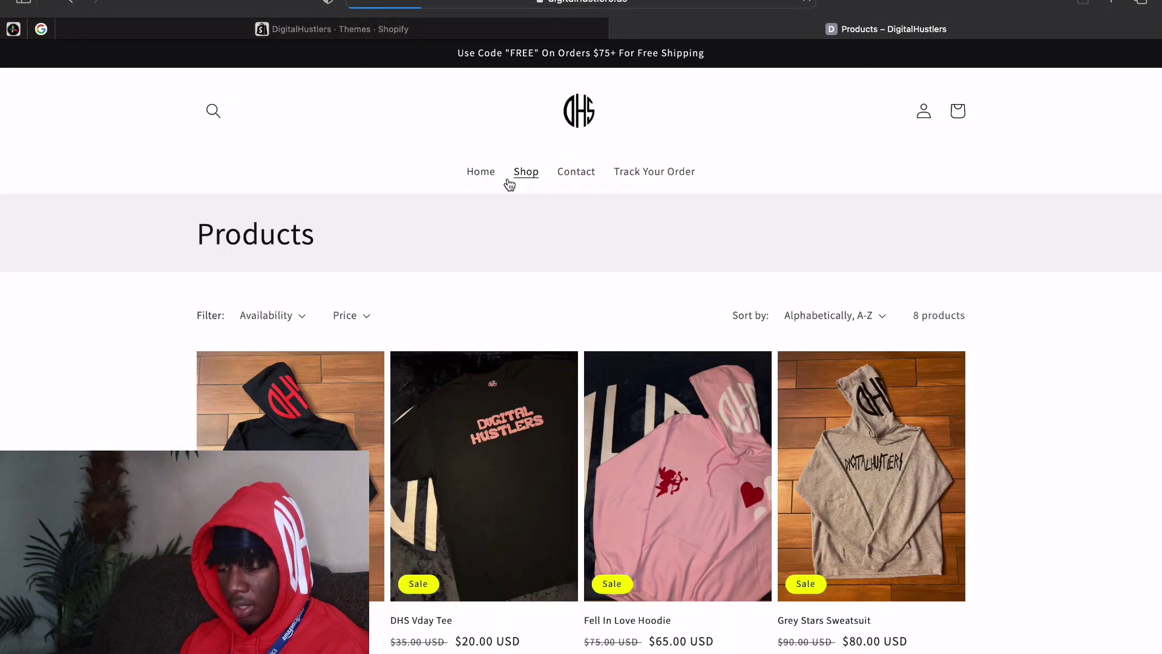
scroll(501, 325, down, 5)
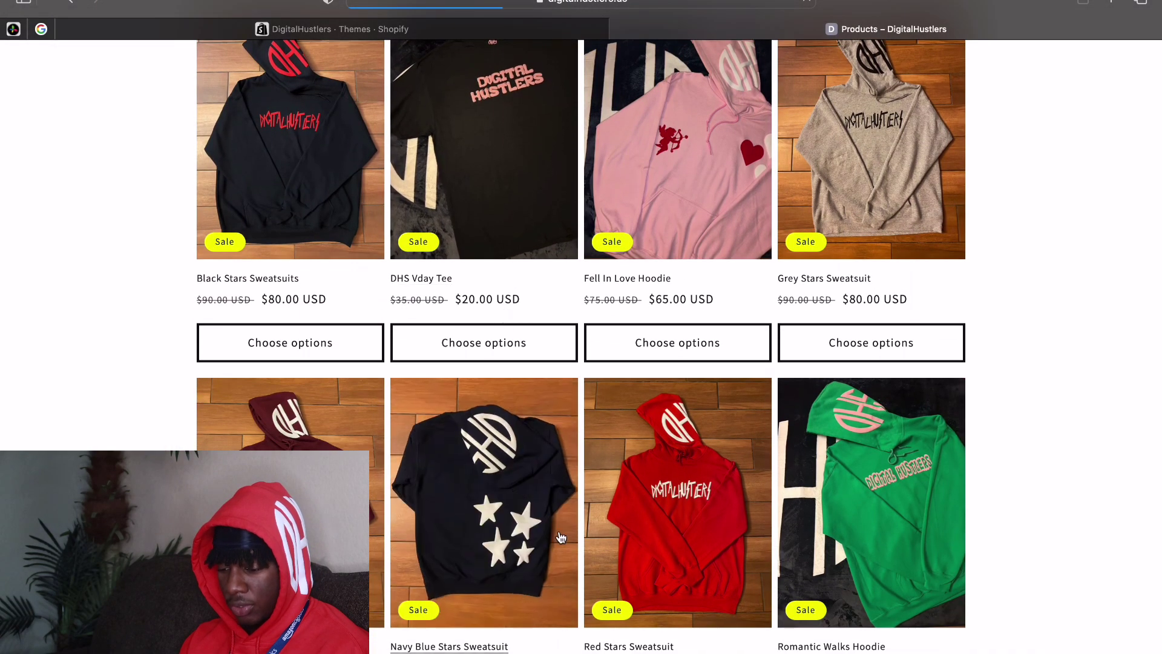
scroll(678, 454, down, 1)
scroll(678, 454, down, 2)
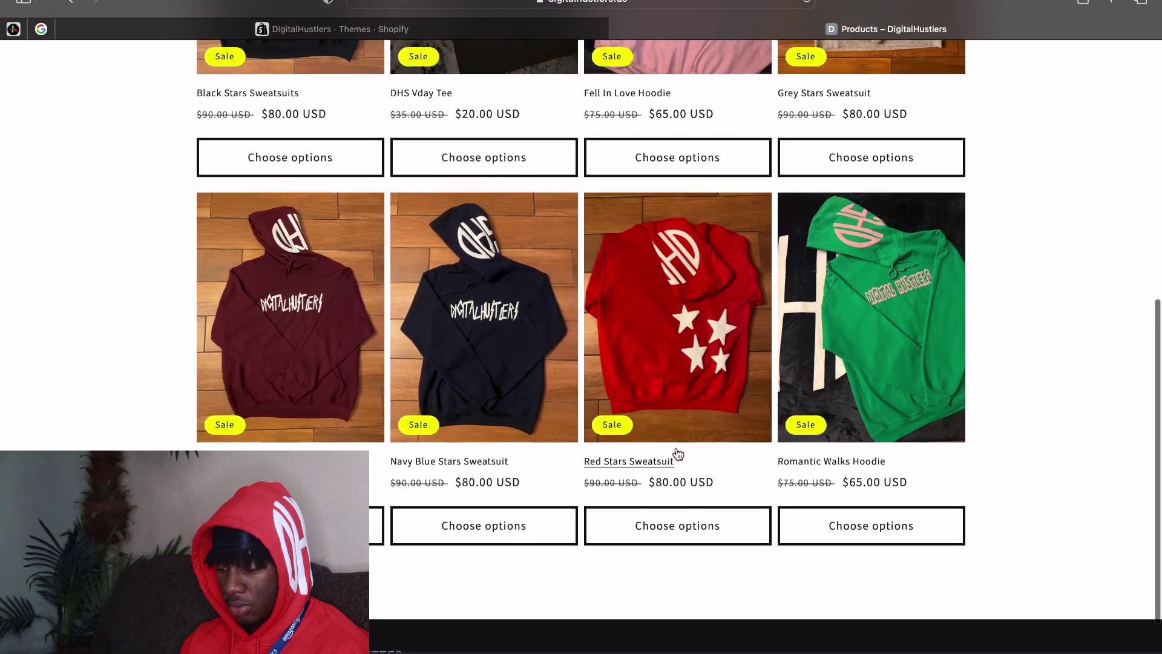
scroll(678, 453, up, 7)
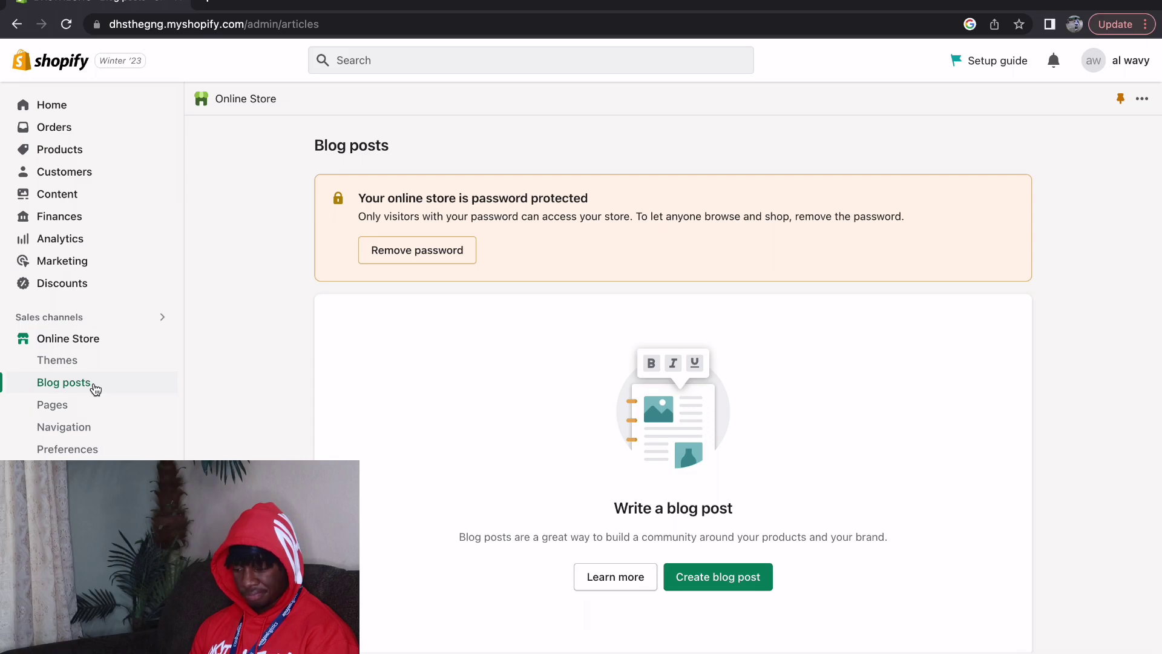
Review the Pages list and Navigation menus, then open Online Store Preferences
click(88, 404)
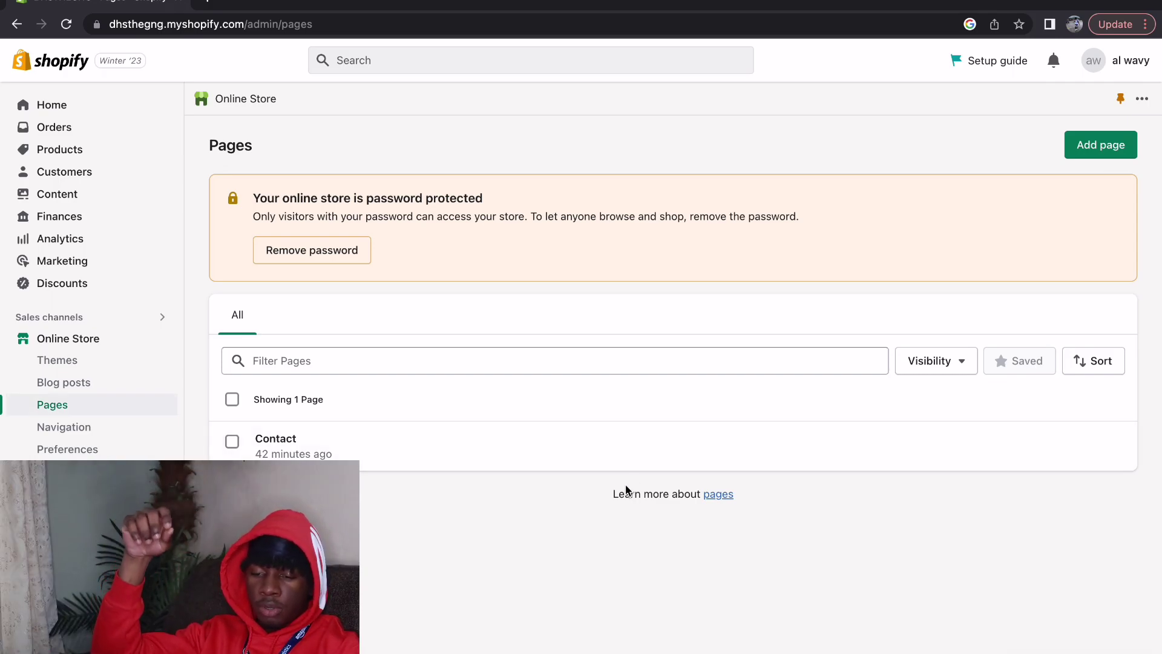
click(126, 430)
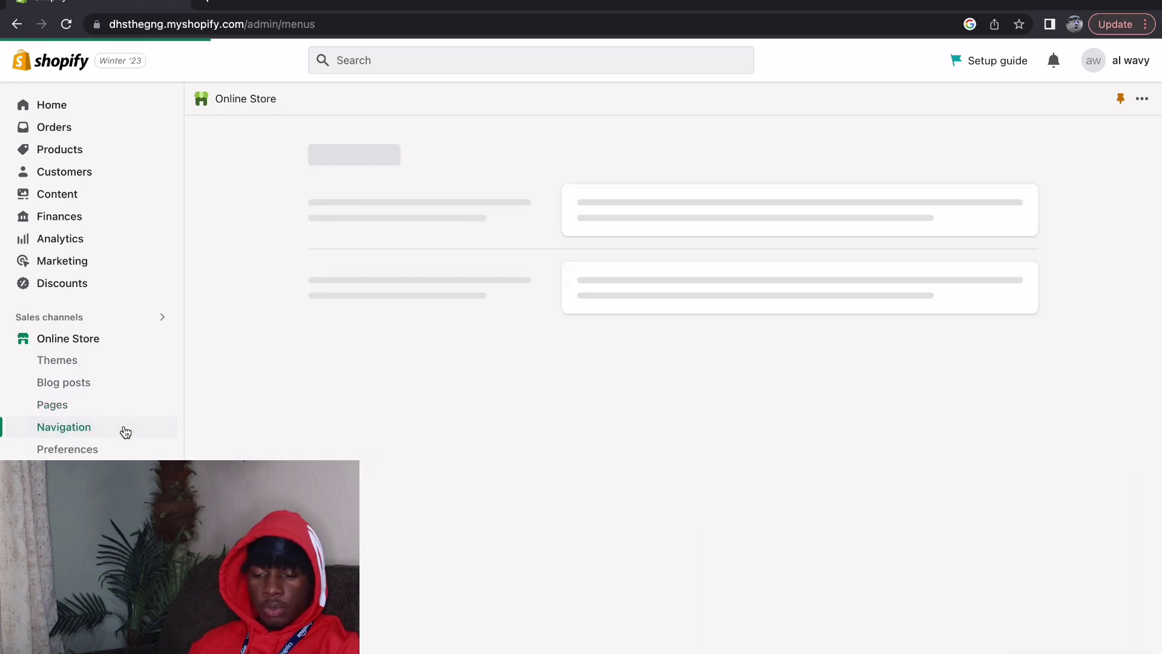
scroll(743, 390, down, 1)
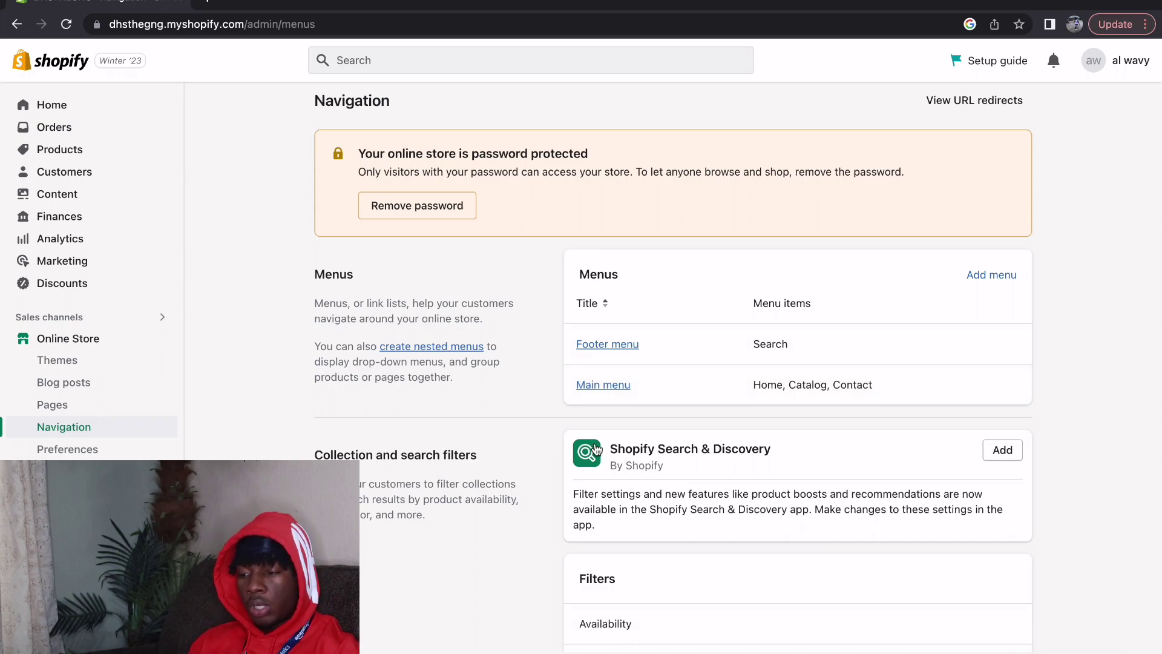
click(116, 455)
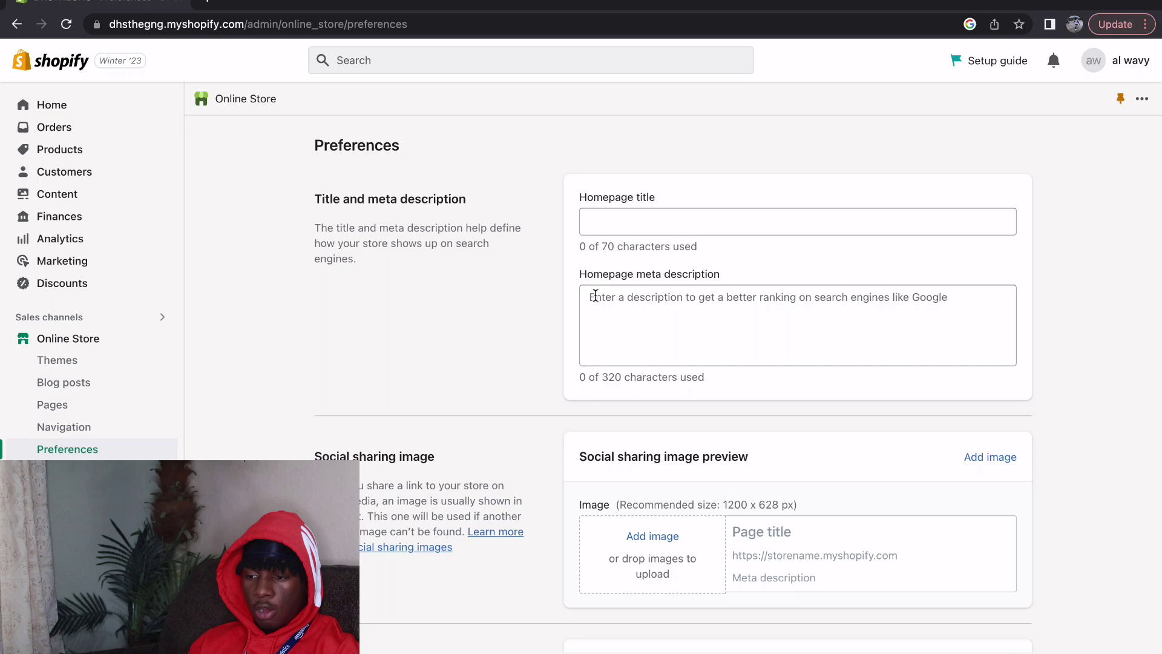
Scroll down through the Online Store Preferences settings
scroll(744, 285, down, 7)
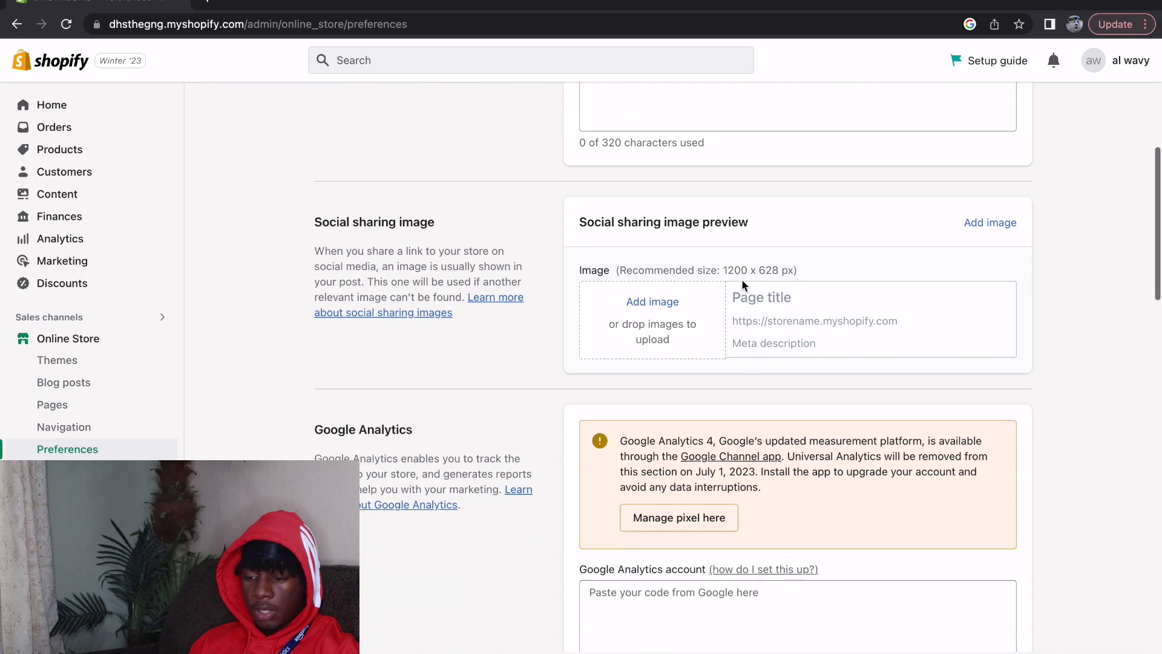
scroll(742, 280, down, 5)
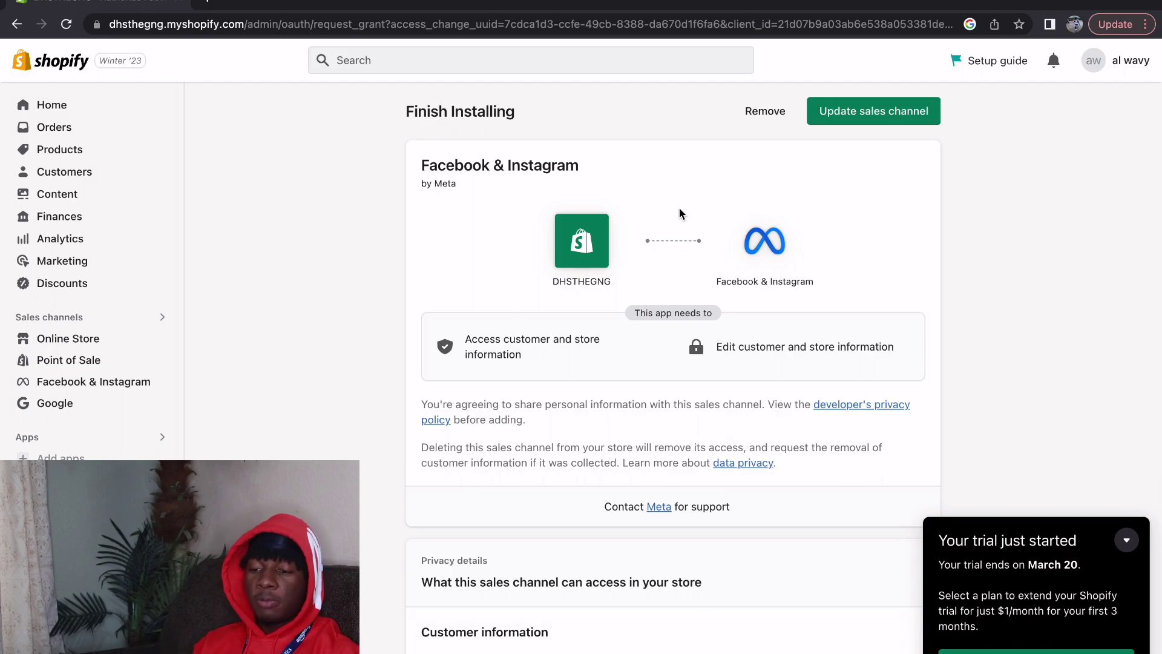
Open Apps to show the 'Picked for you' app recommendations
click(103, 438)
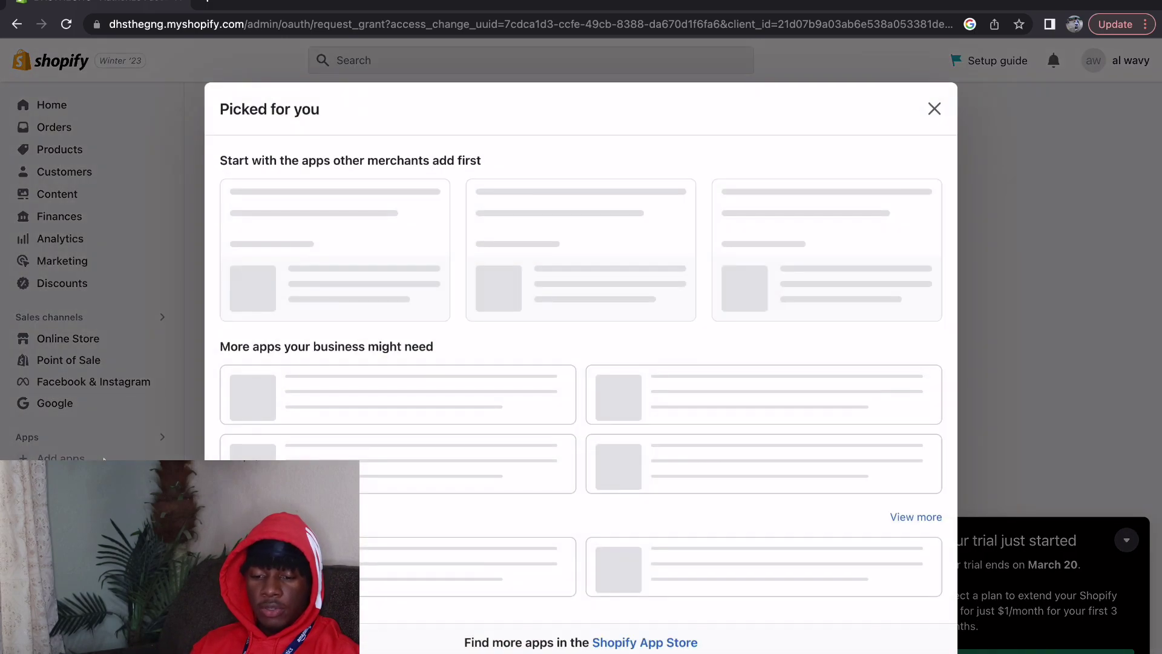